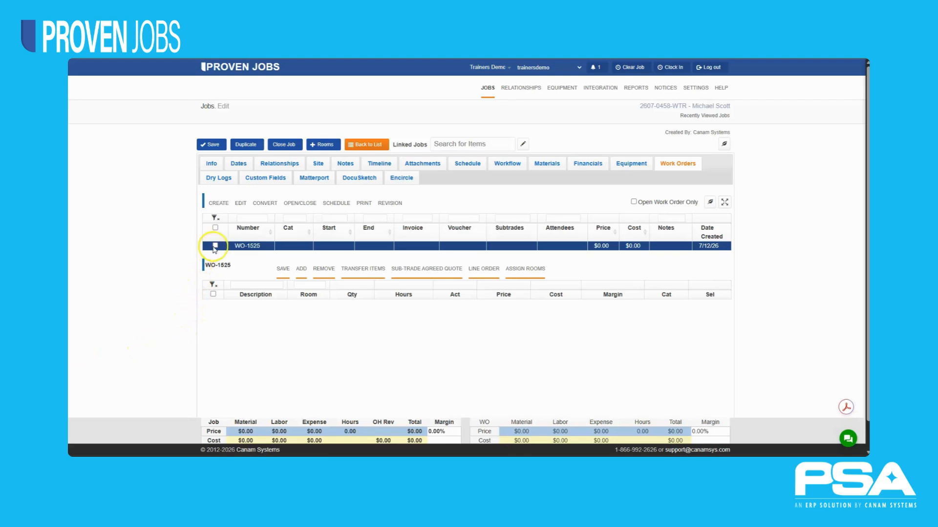
Step: Open the calendar view to schedule work order WO-1525 from the job's work orders
click(215, 246)
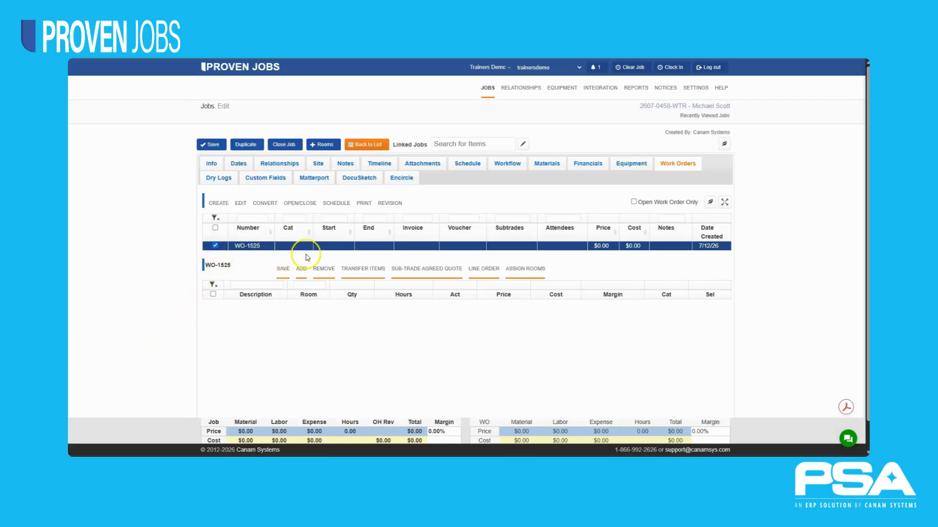
click(335, 204)
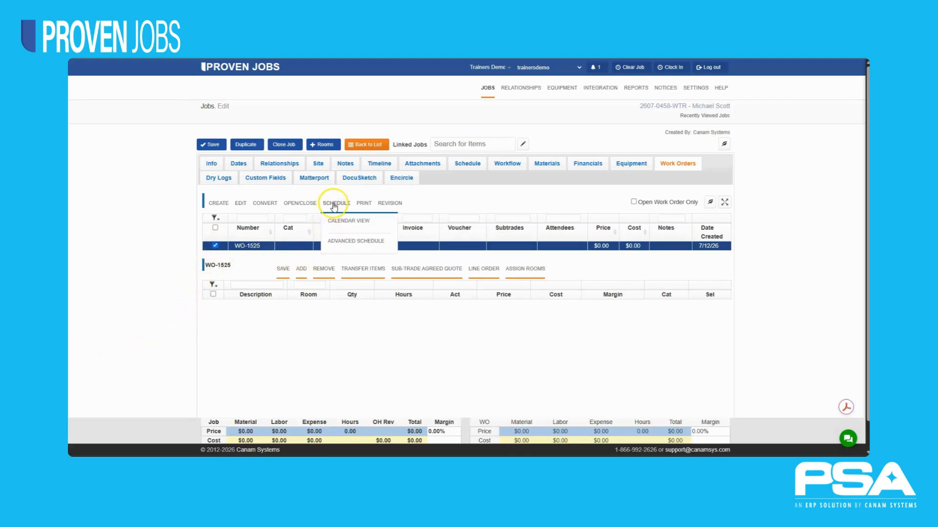
click(335, 221)
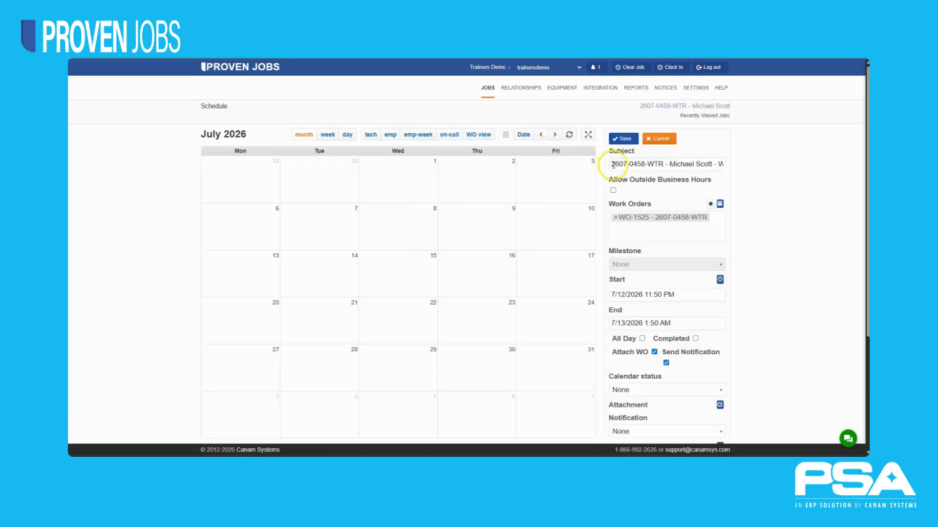
Step: Replace the appointment's subject with "Initial Inspection" and allow scheduling outside business hours
drag(612, 165, 737, 166)
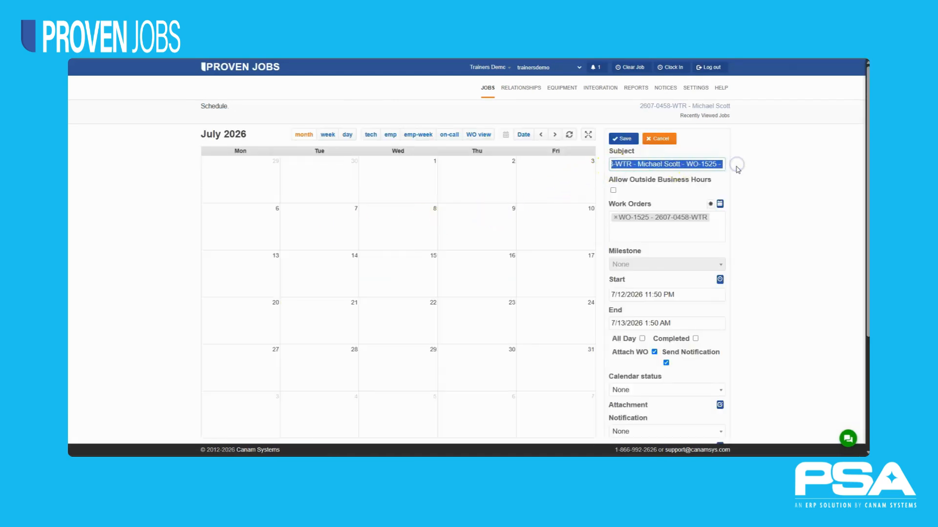
text(Initial Inspection)
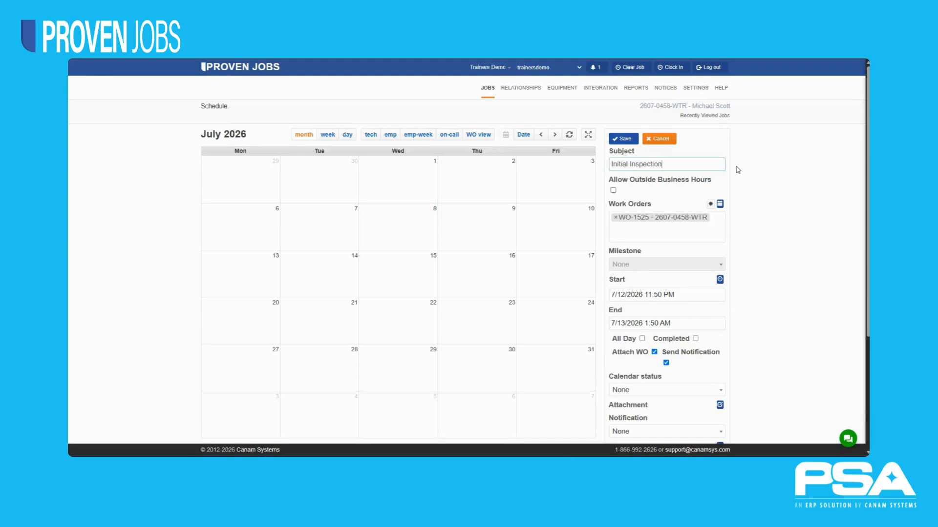
click(613, 191)
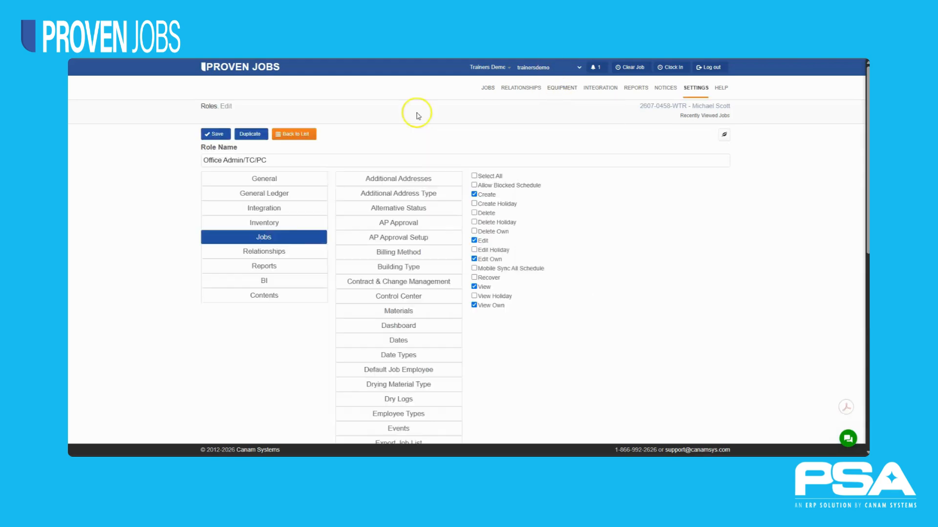
Step: Enable the Allow Blocked Schedule permission under Jobs, Schedule for the Office Admin/TC/PC role
click(298, 240)
scroll(381, 305, down, 1)
scroll(381, 305, down, 6)
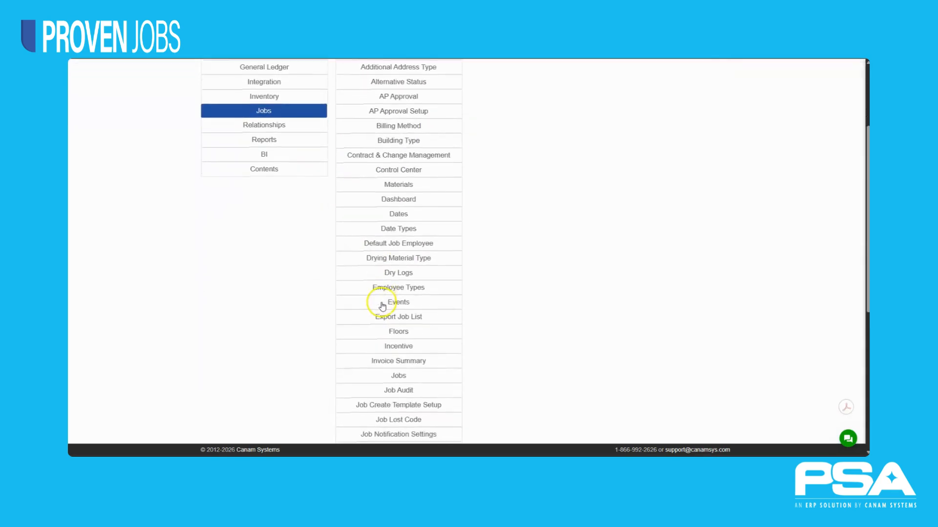
scroll(382, 307, down, 2)
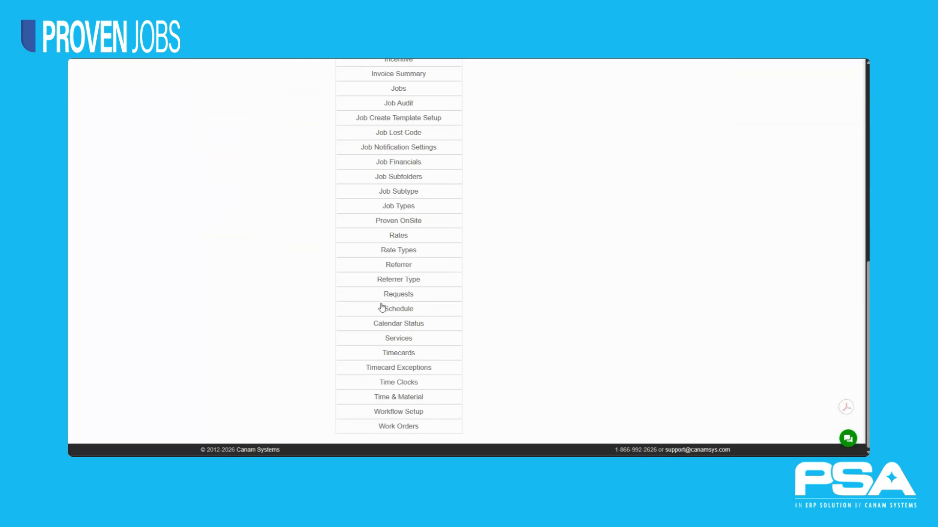
click(382, 308)
scroll(493, 254, up, 9)
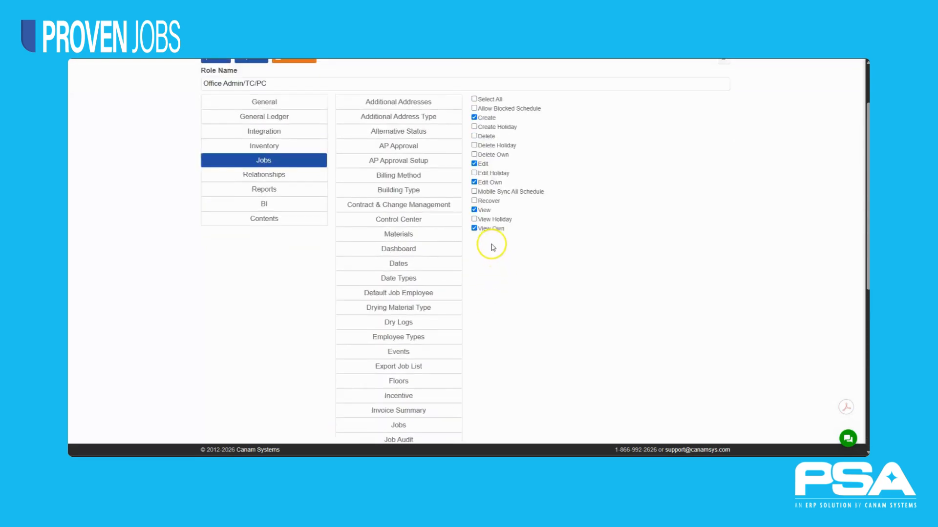
click(475, 186)
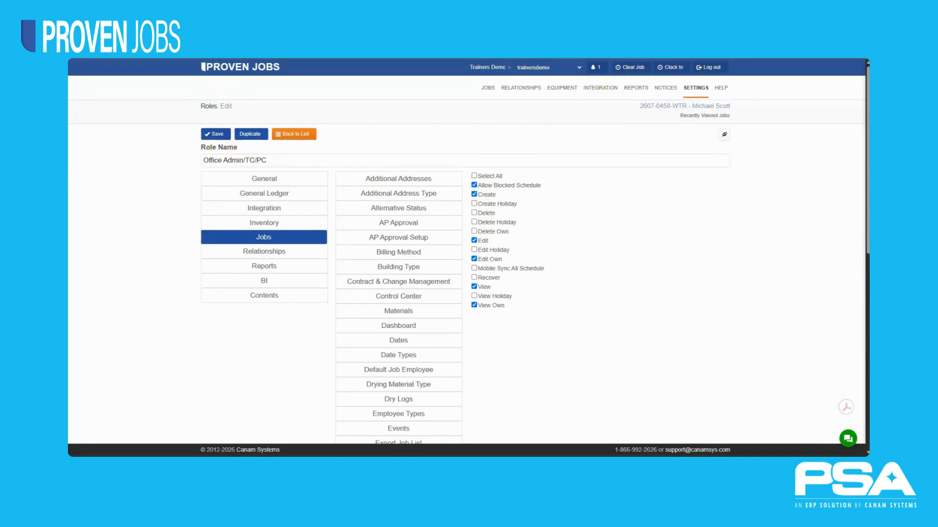
Step: Open the company settings and view the schedule options for jobs
click(696, 88)
click(357, 321)
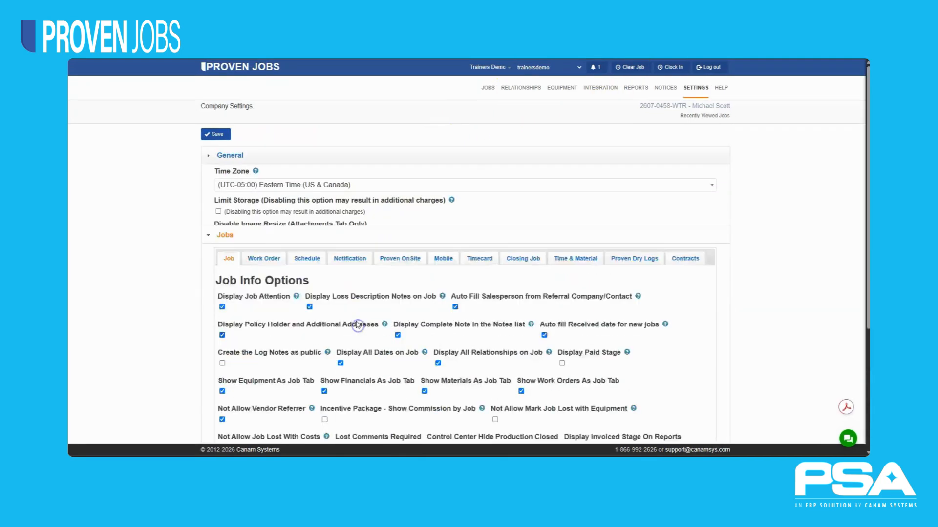
click(306, 200)
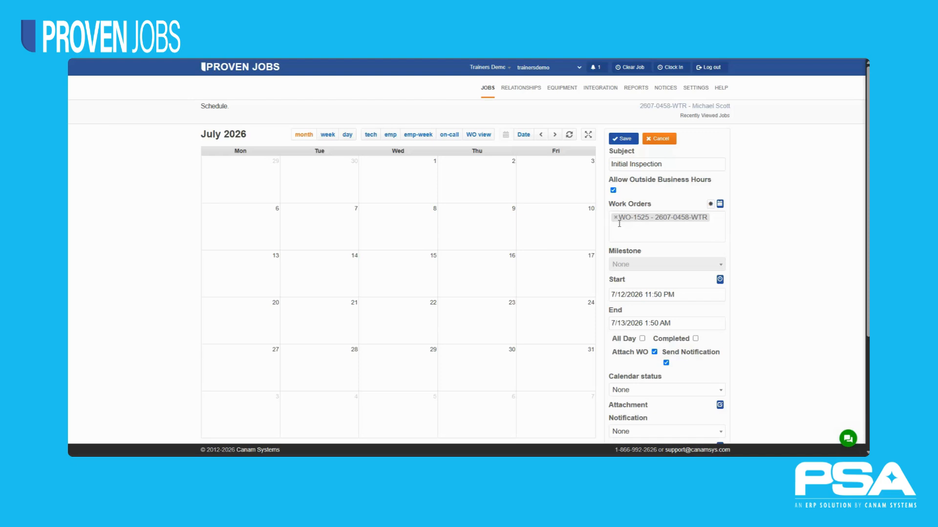
Step: Discard the draft and create a new appointment in the jobs schedule for work order WO-1525 with the subject "Initial Inspection"
click(658, 138)
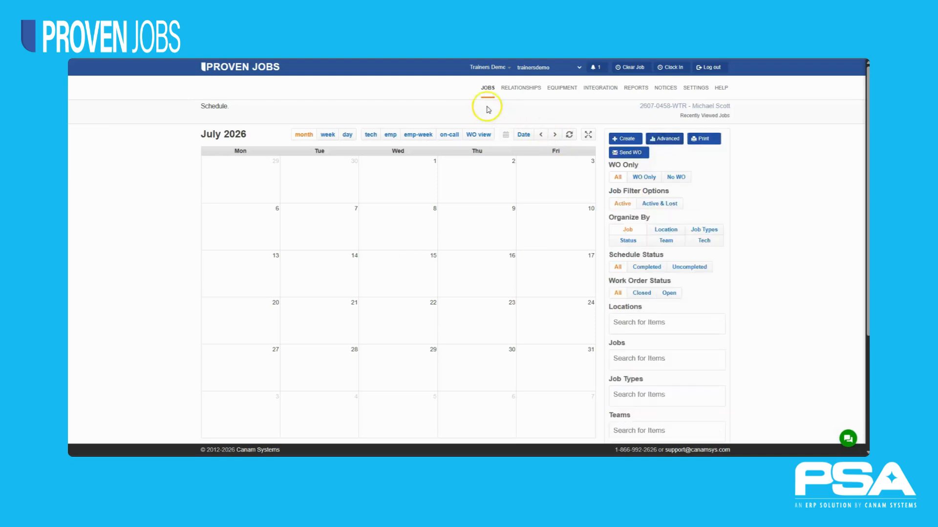
mouse_move(488, 89)
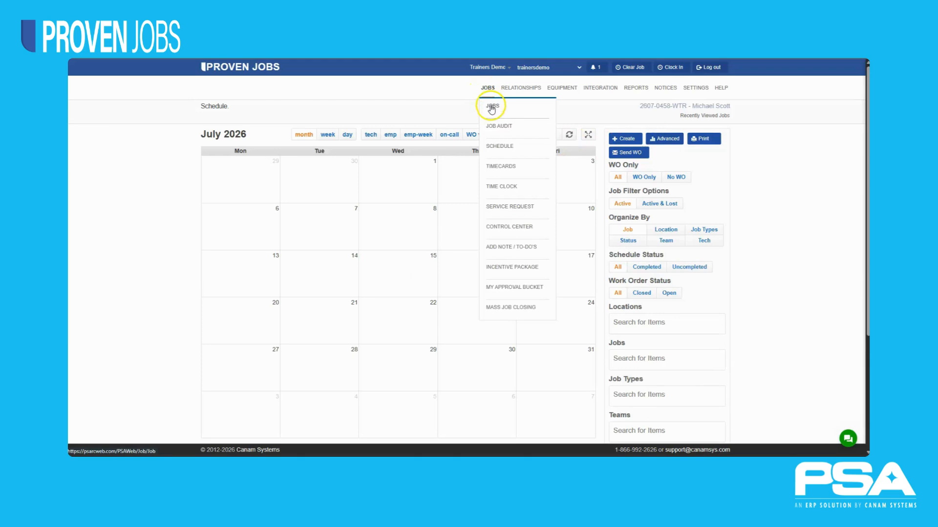
click(496, 147)
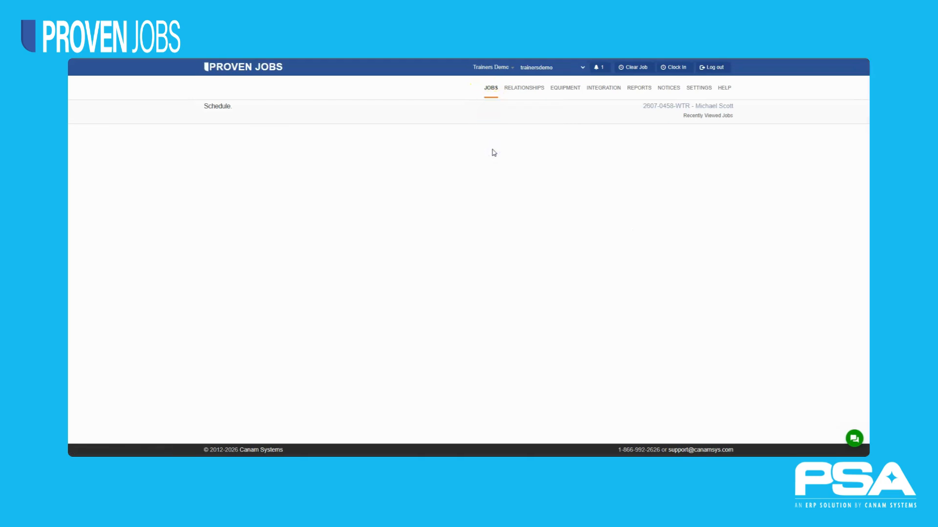
click(626, 139)
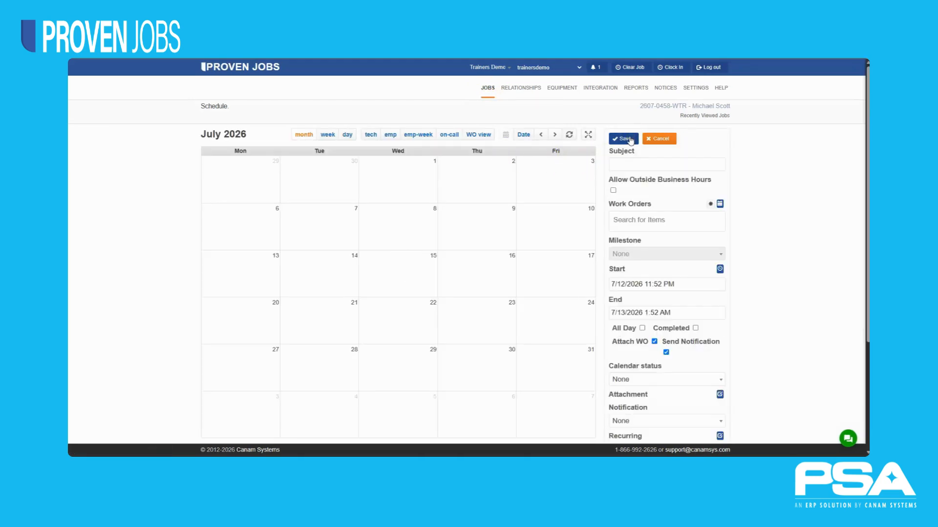
click(640, 219)
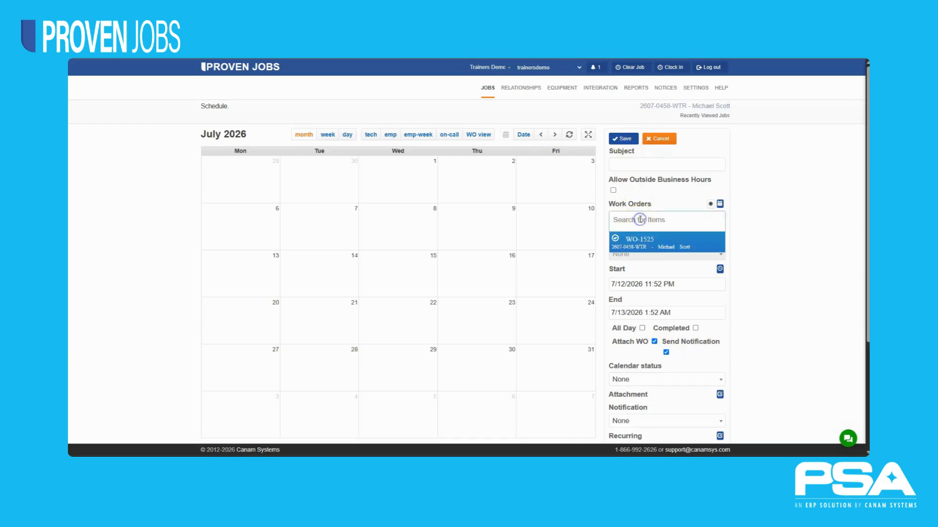
click(644, 245)
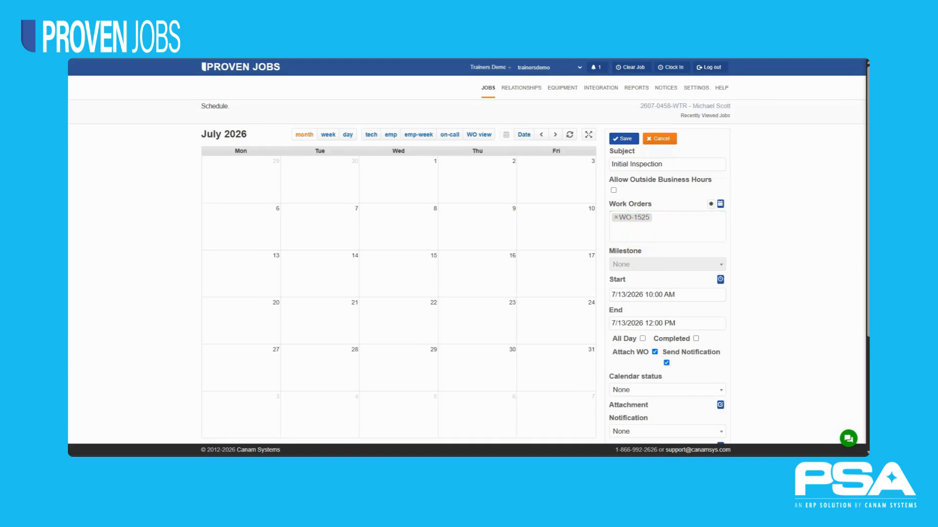
Step: Set the appointment to start on 7/13/2026 at 10:00 AM and end at 12:00 PM the same day
click(685, 295)
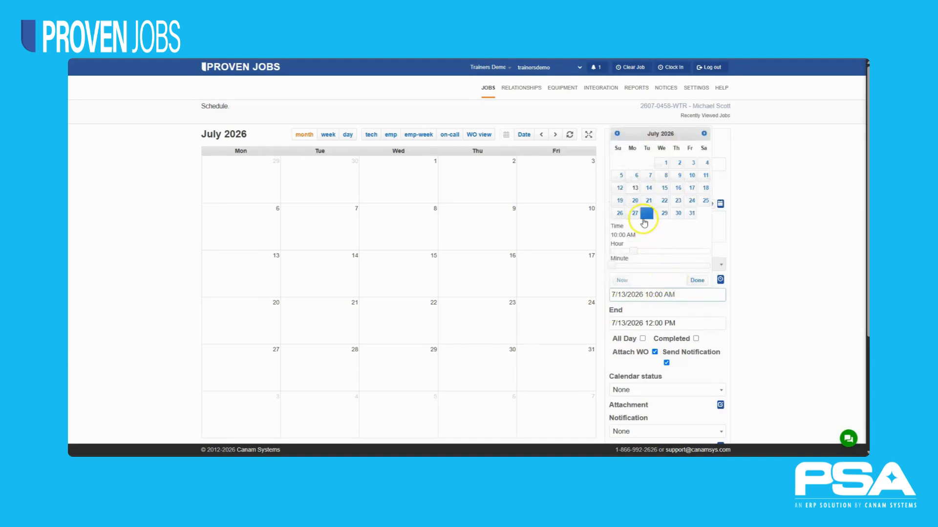
click(635, 190)
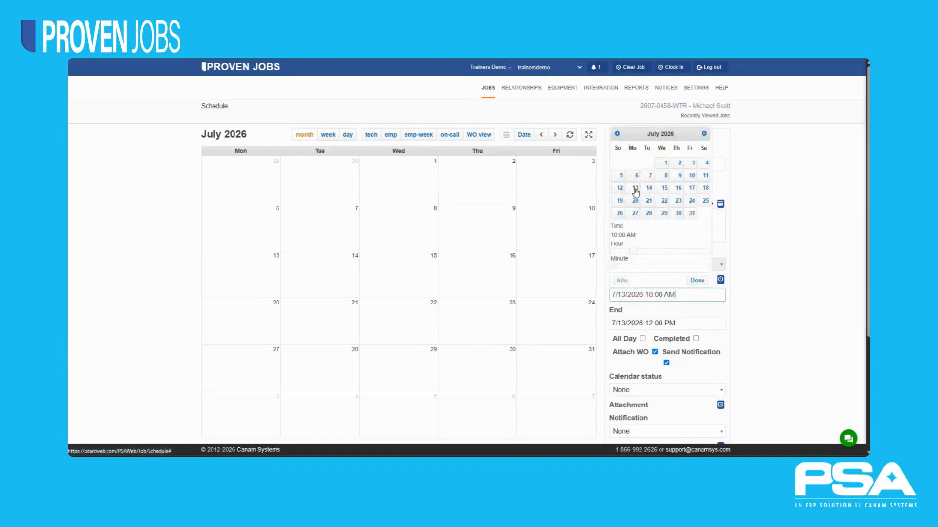
mouse_move(633, 251)
mouse_down()
mouse_move(663, 252)
mouse_move(633, 251)
mouse_up()
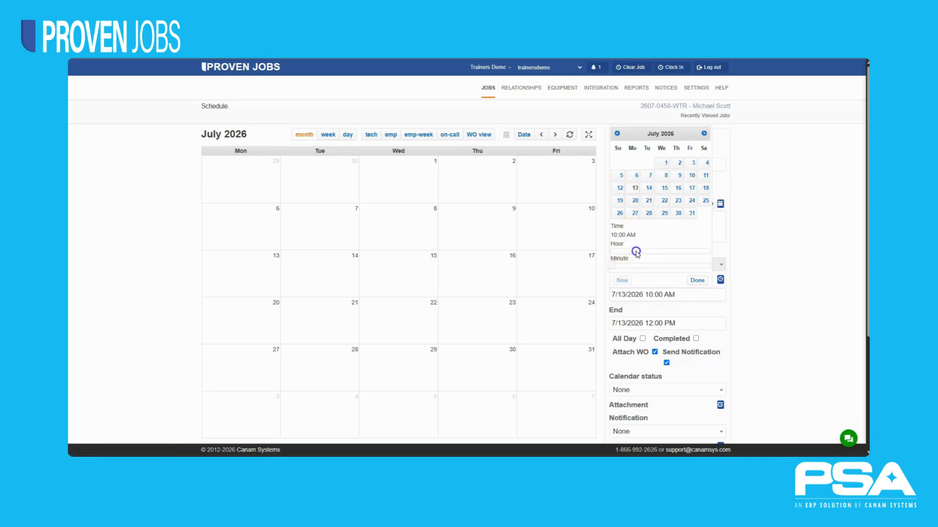
click(697, 282)
click(691, 323)
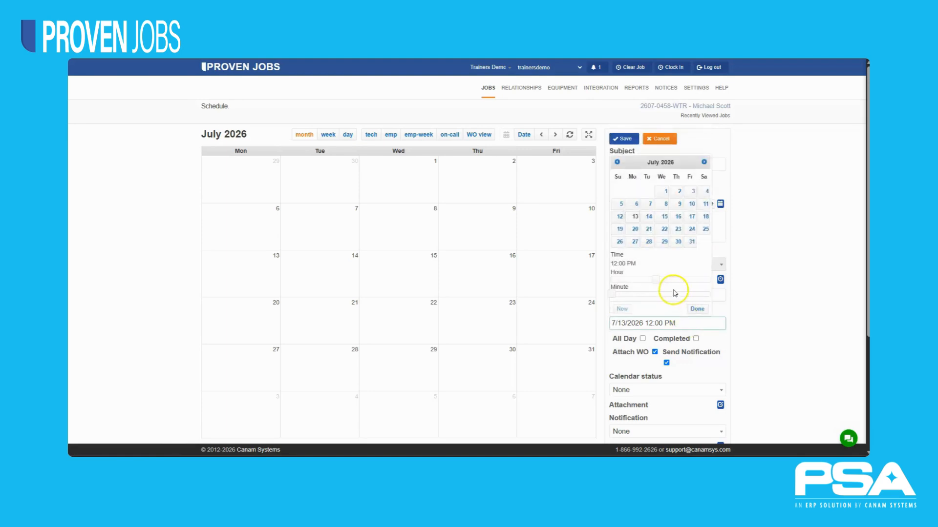
click(696, 308)
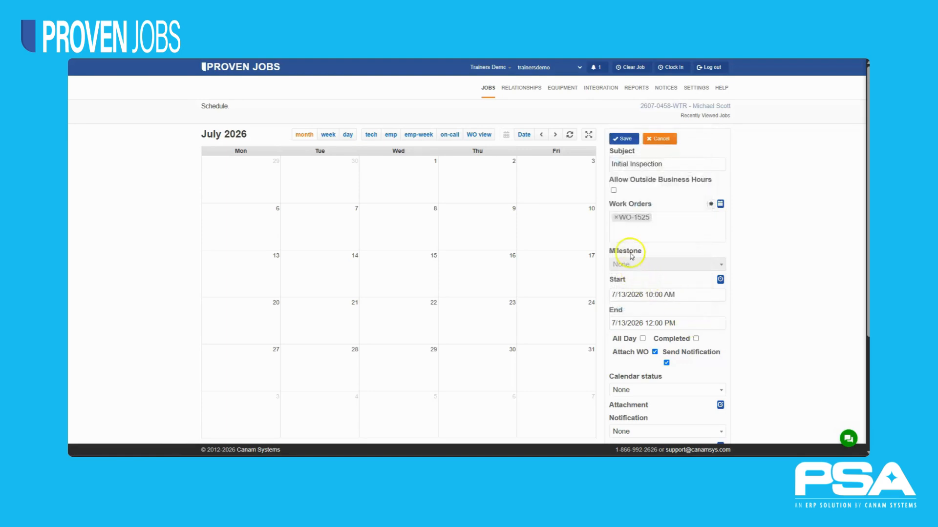
Step: Examine the default appointment length choices in the company's schedule settings
click(696, 87)
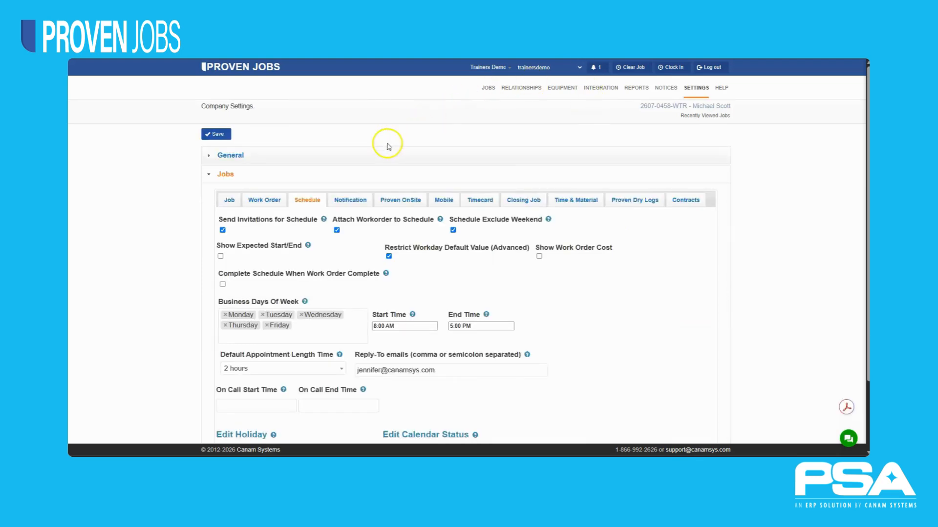
click(305, 200)
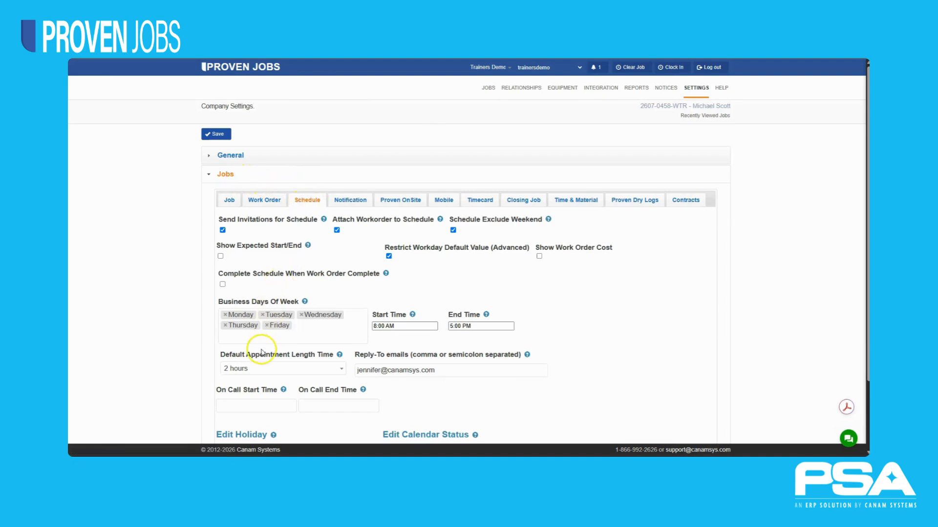
click(261, 369)
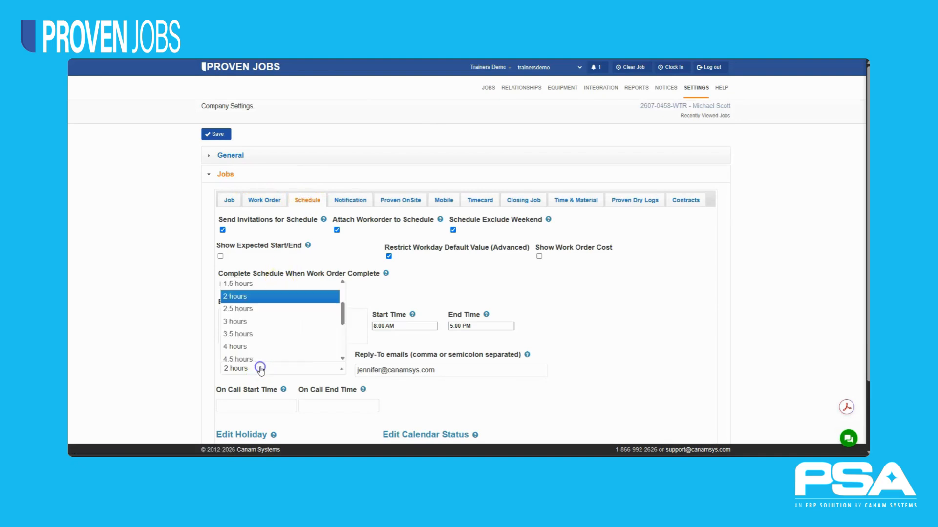
click(260, 370)
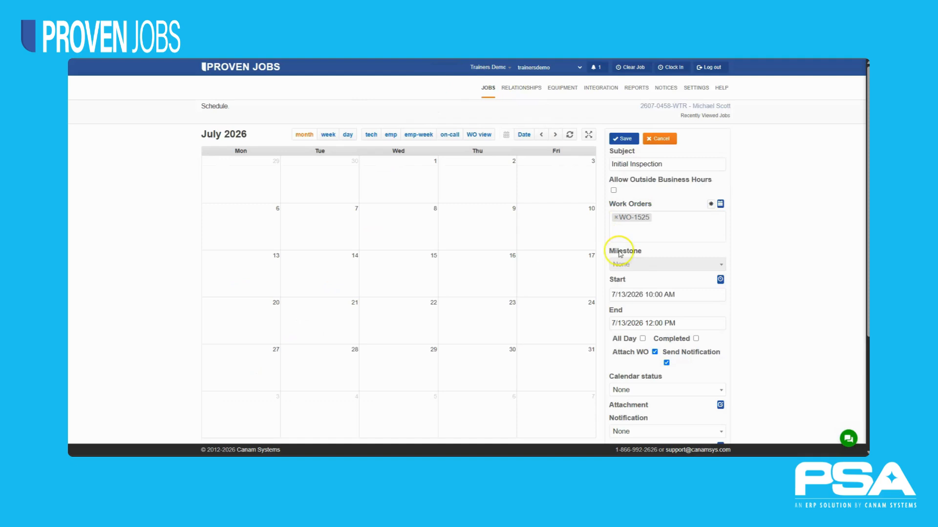
Step: Change the appointment's end time to 11:00 AM and mark the appointment as all day
click(680, 324)
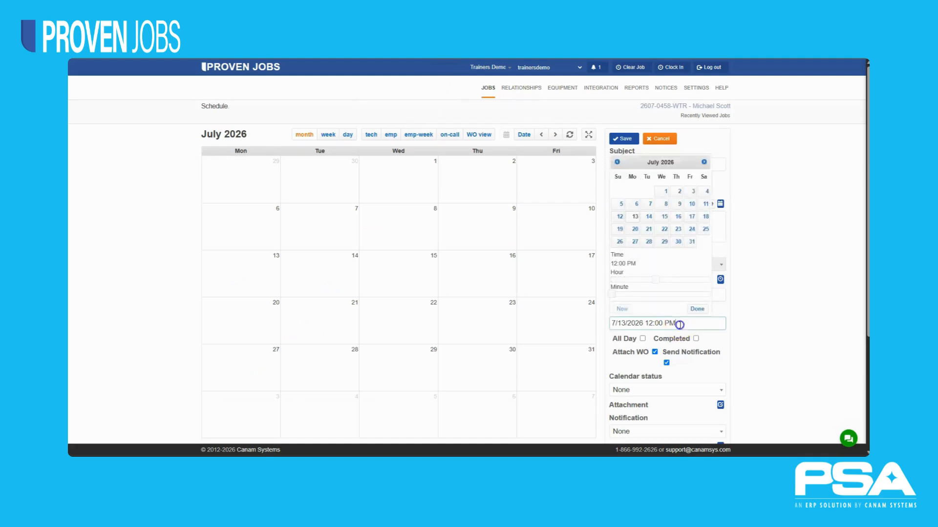
click(657, 280)
drag(656, 282, 611, 294)
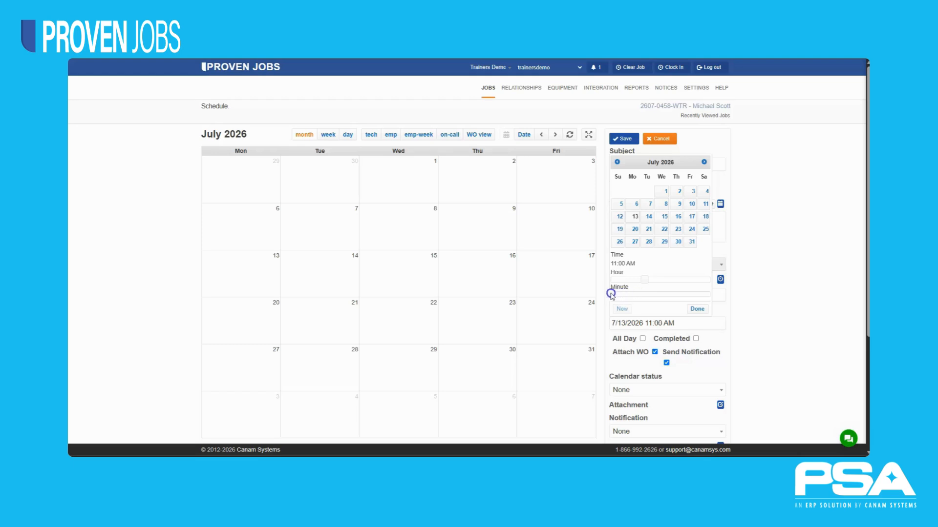
click(697, 309)
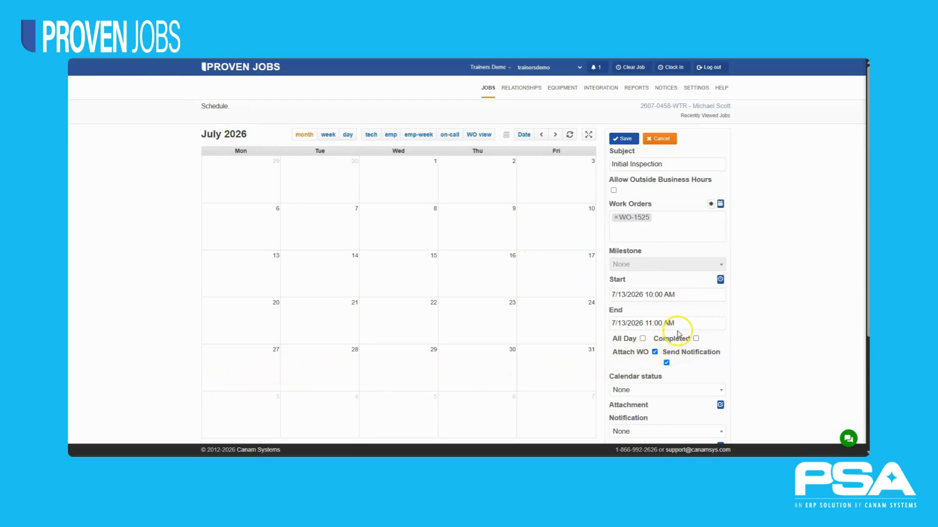
click(643, 338)
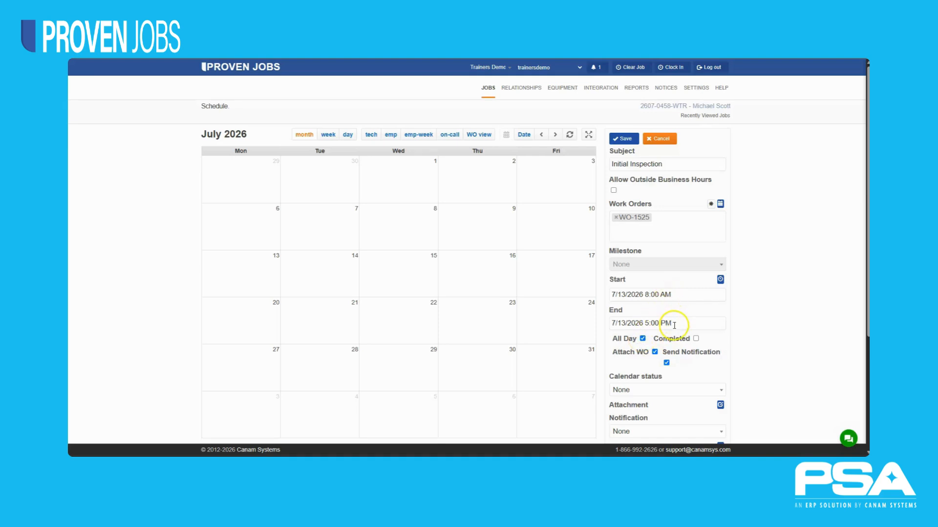
Step: Check the business day start and end times in the company's schedule settings
click(669, 140)
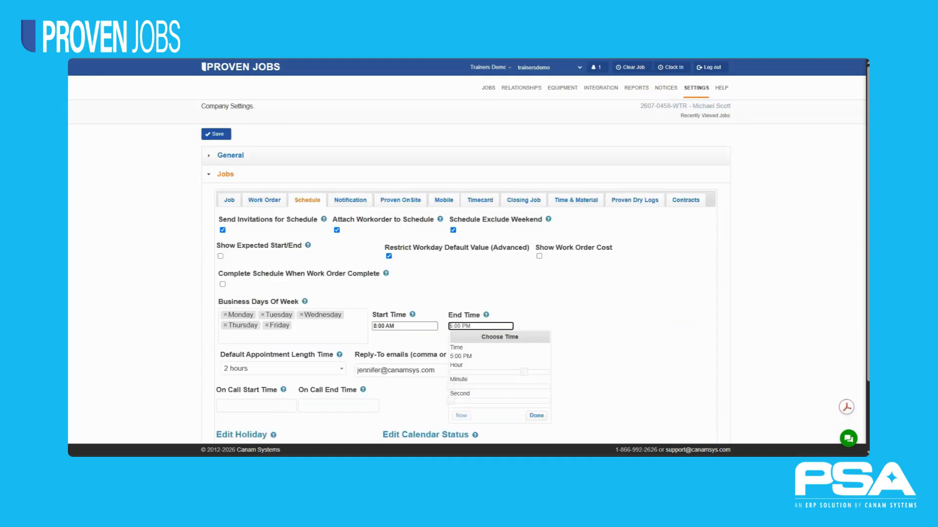
click(233, 175)
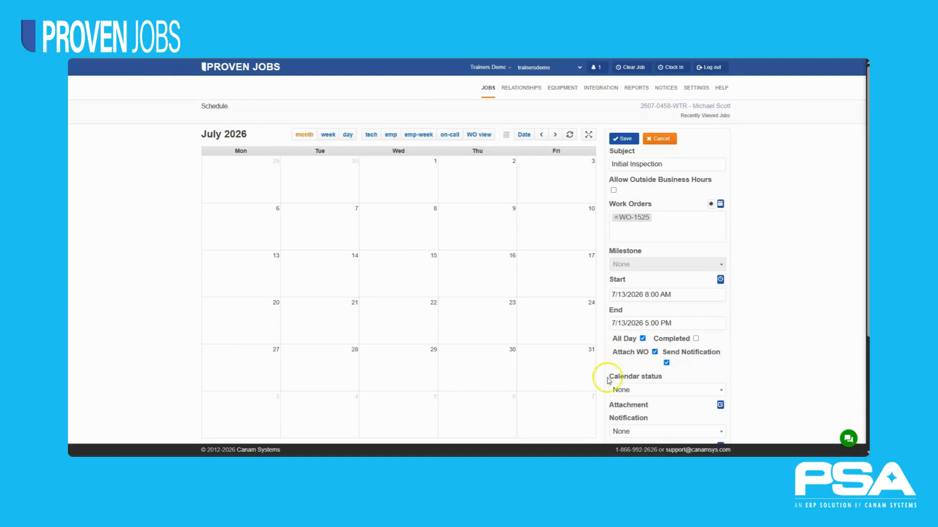
Step: Set the appointment's calendar status to Emergency and its notification to 15 Minutes
click(667, 362)
scroll(659, 239, down, 3)
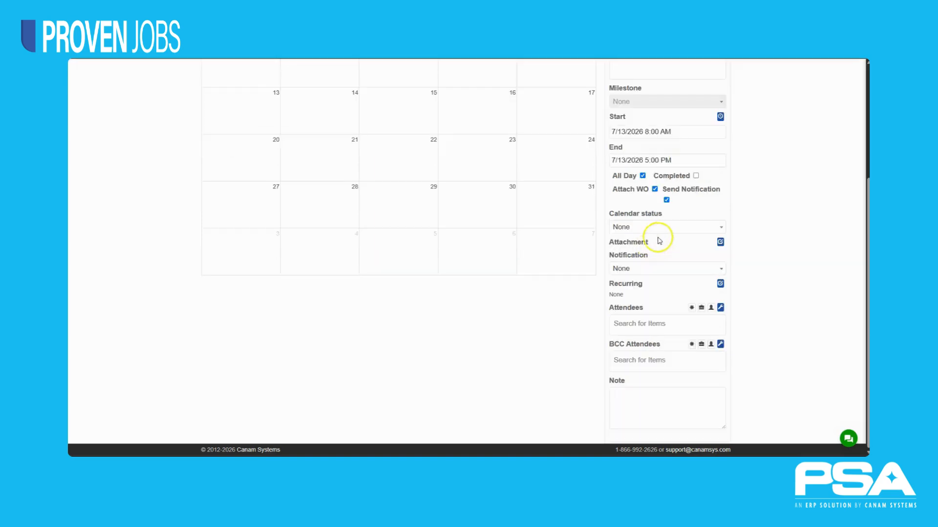
click(714, 228)
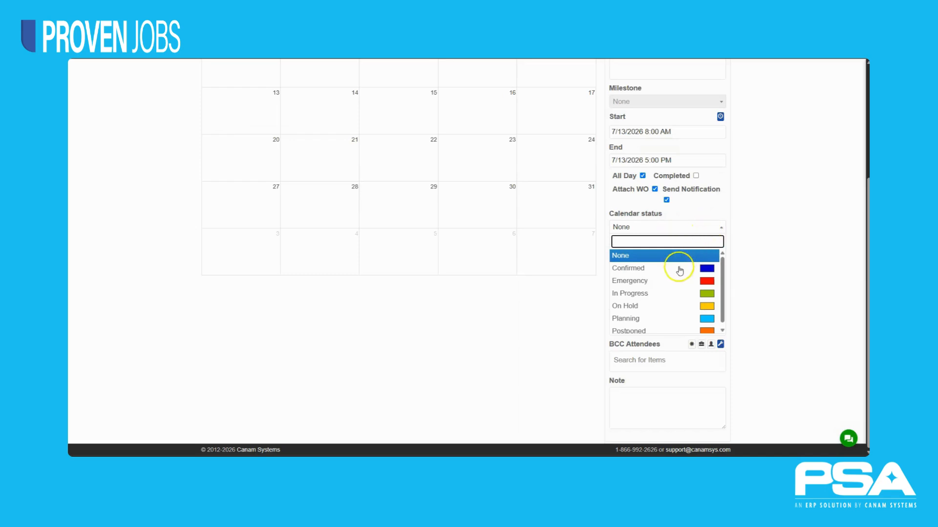
click(673, 281)
click(720, 242)
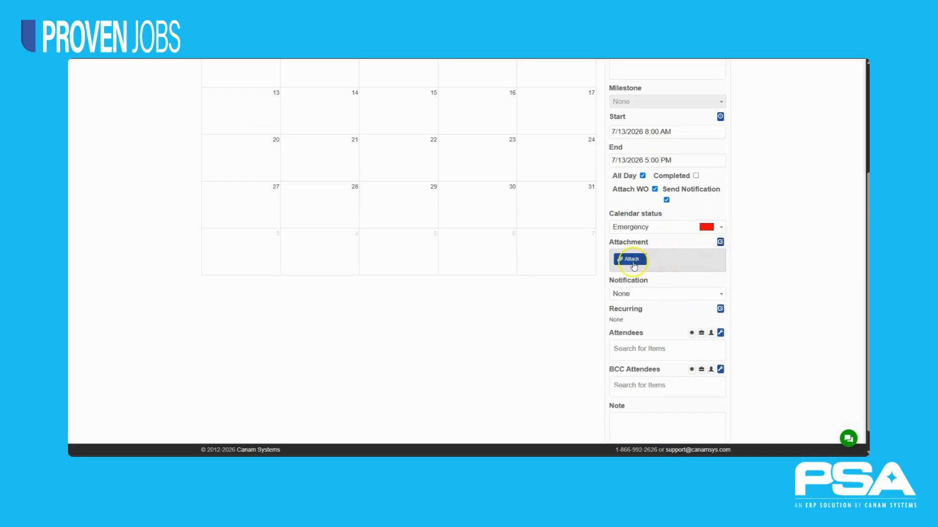
click(720, 242)
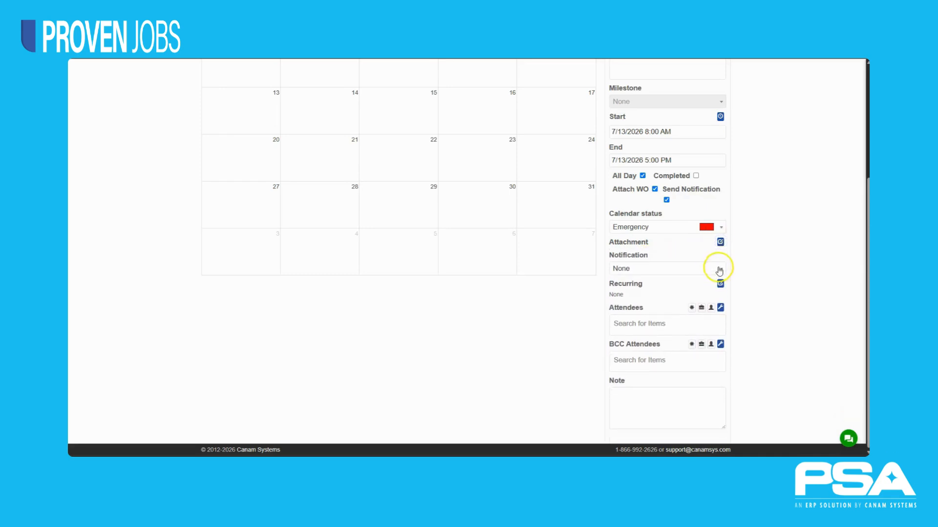
click(718, 269)
click(660, 235)
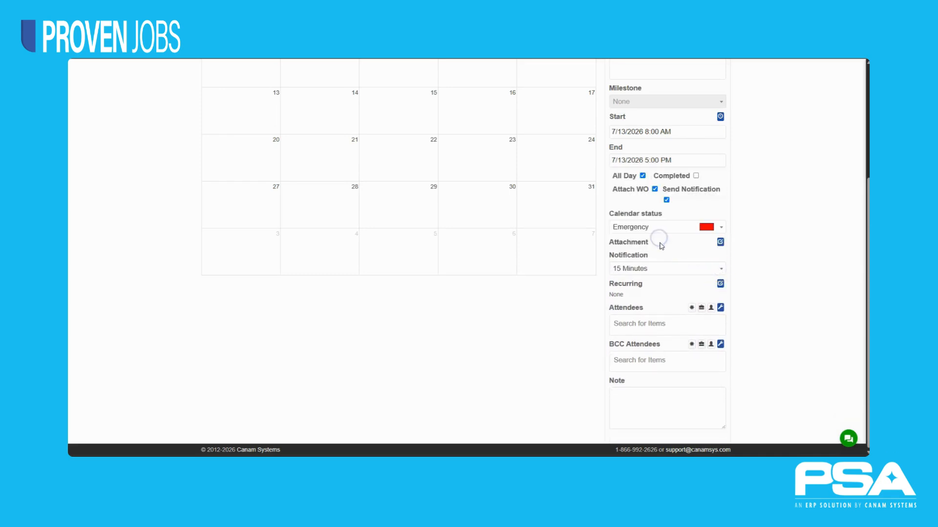
Step: Make the appointment recur daily, ending on 7/15/2026 at 5:00 PM
click(720, 284)
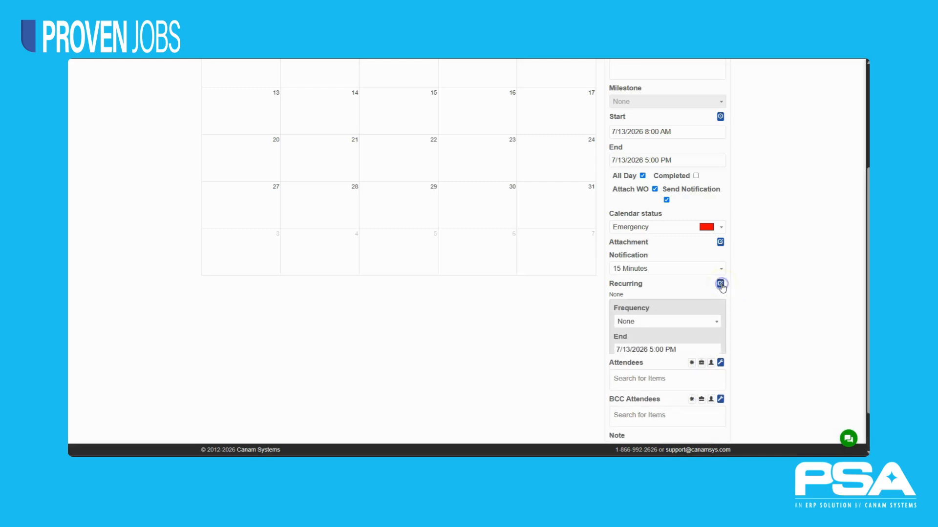
click(712, 321)
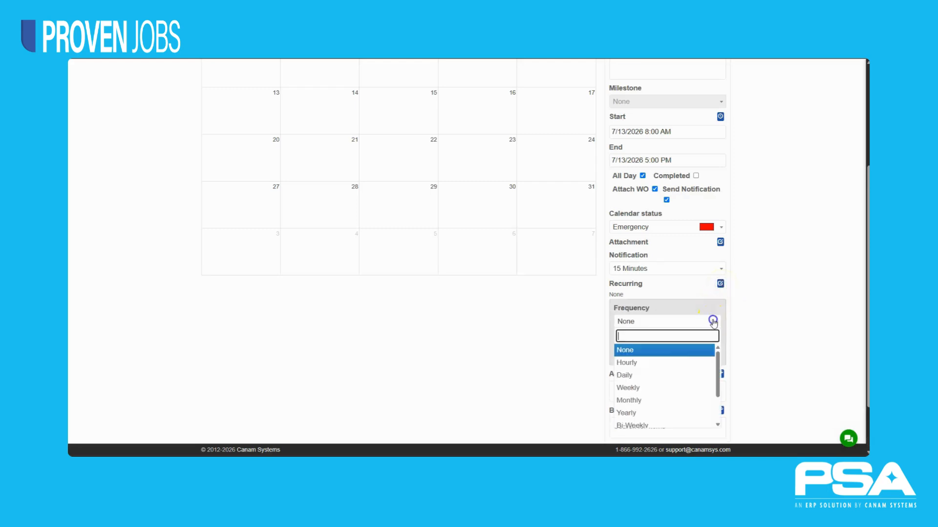
click(665, 375)
click(673, 350)
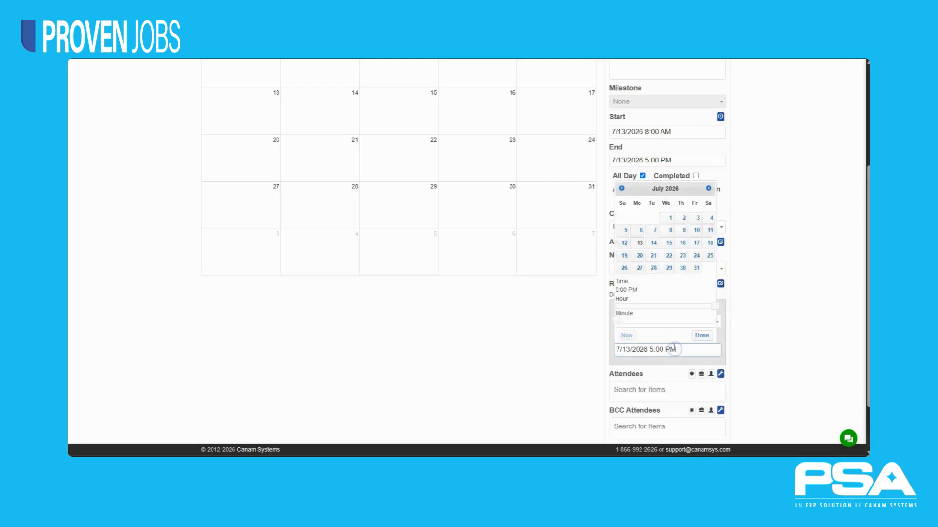
click(668, 243)
click(702, 335)
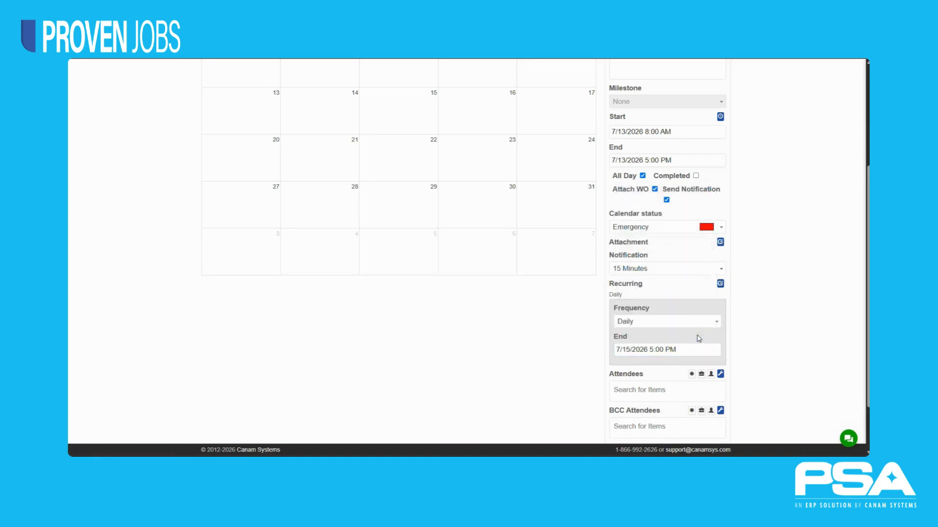
Step: Search all contact types by the attendee's first name and add the matching Restoration Company employee as an attendee
scroll(699, 338, down, 1)
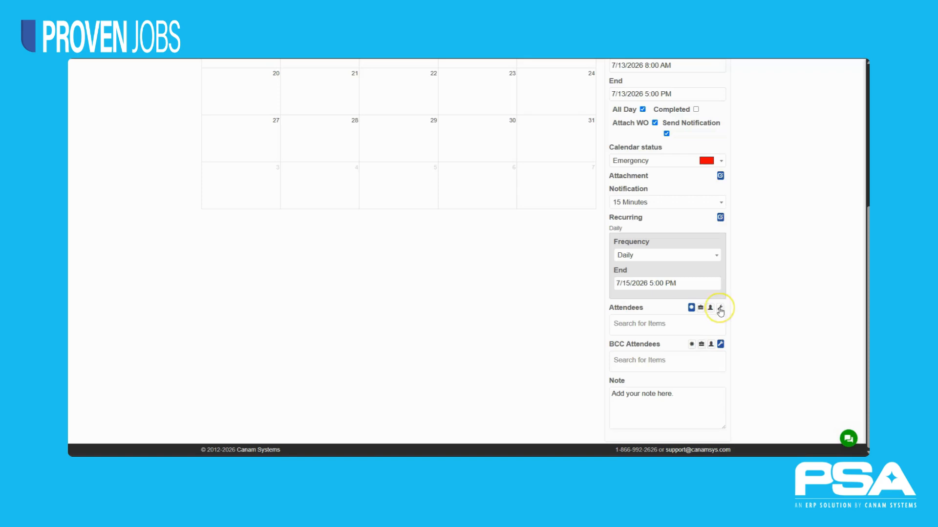
click(720, 309)
click(690, 323)
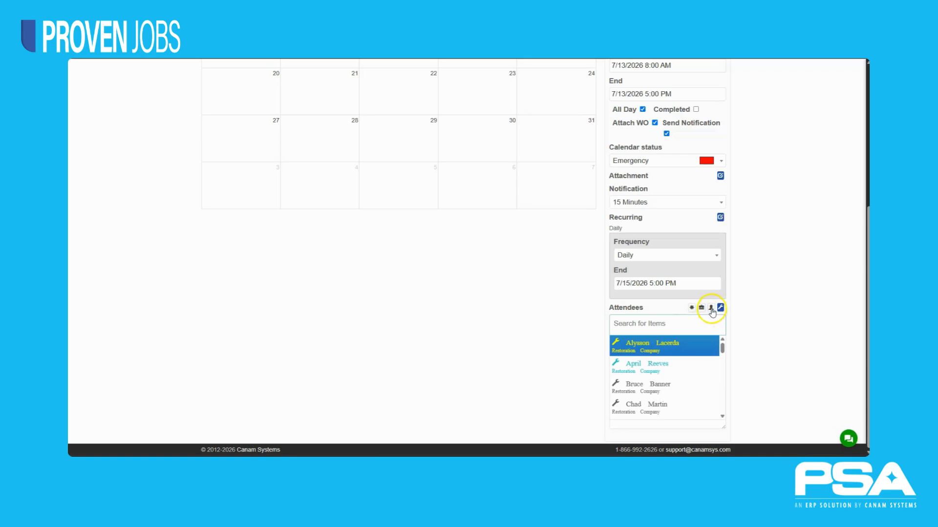
click(710, 307)
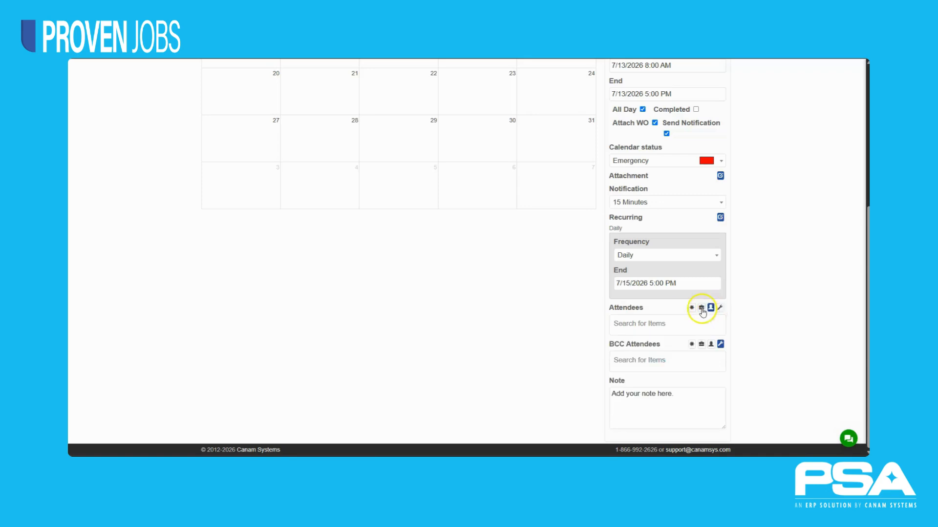
click(700, 308)
click(626, 326)
text(jennifer)
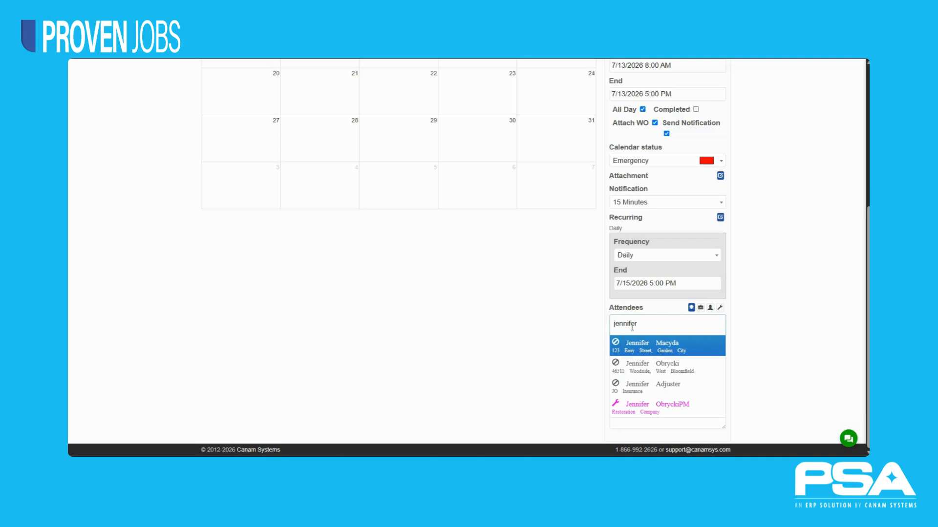
click(640, 406)
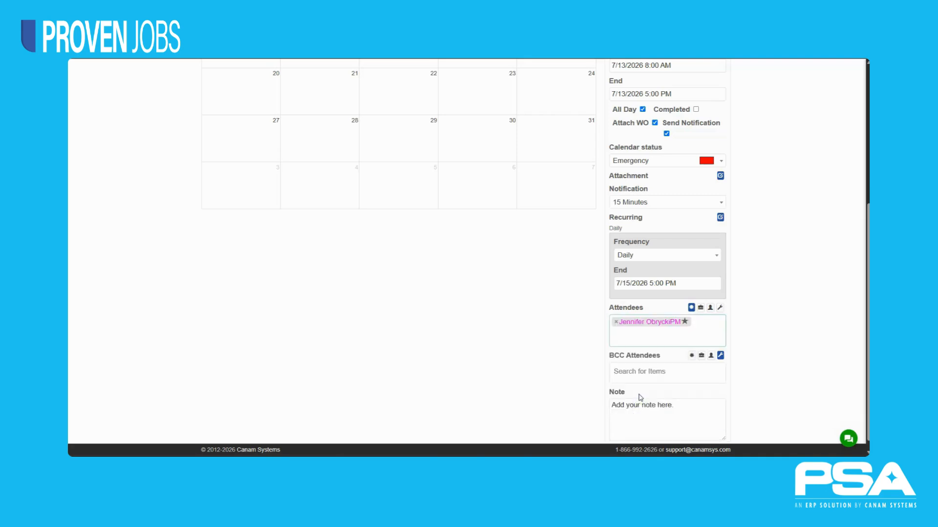
Step: Save the Initial Inspection appointment with the note "Add your note here."
click(683, 409)
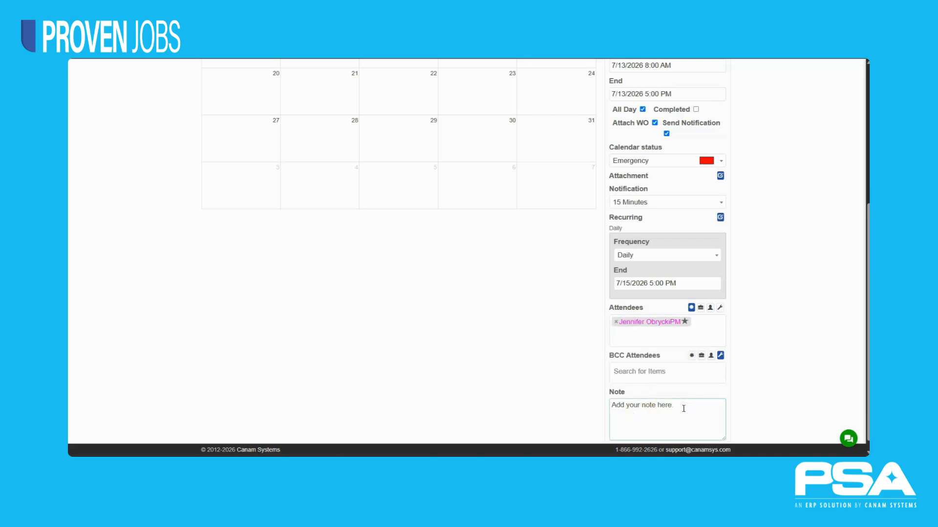
scroll(655, 244, up, 4)
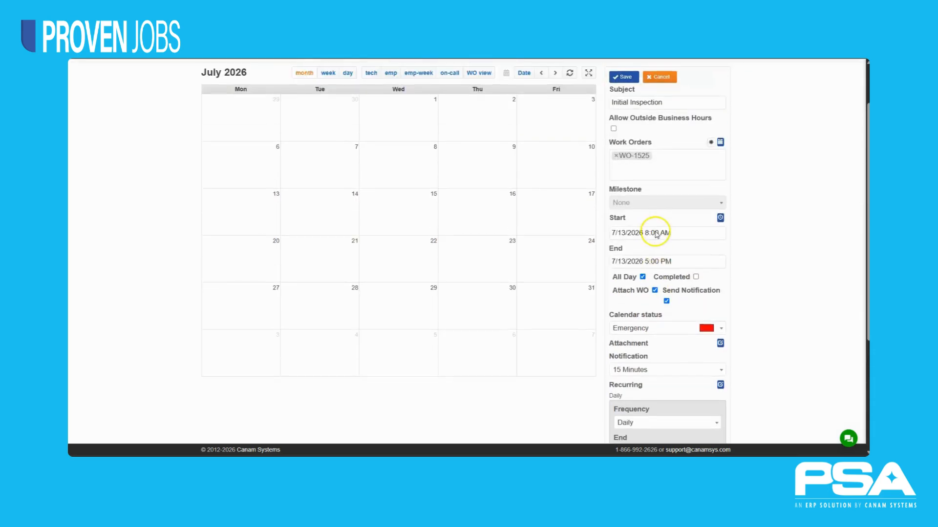
scroll(655, 234, up, 2)
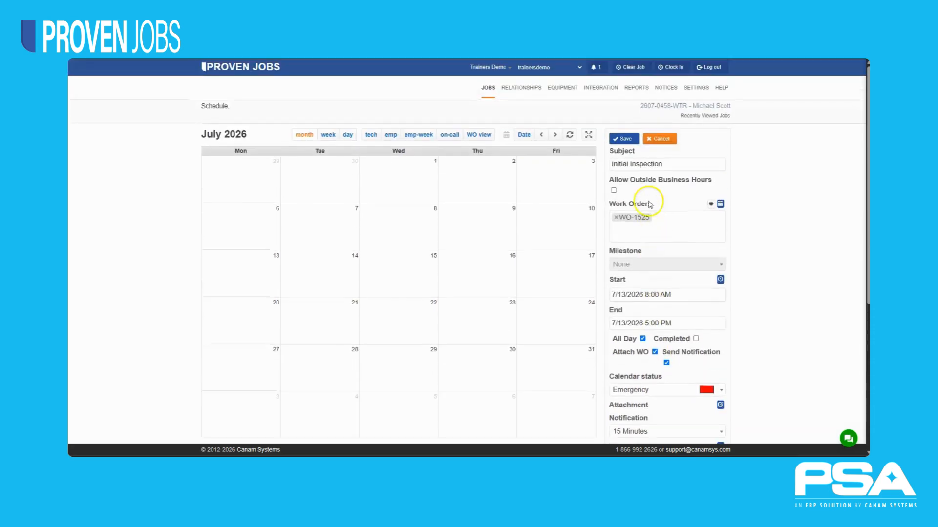
click(625, 139)
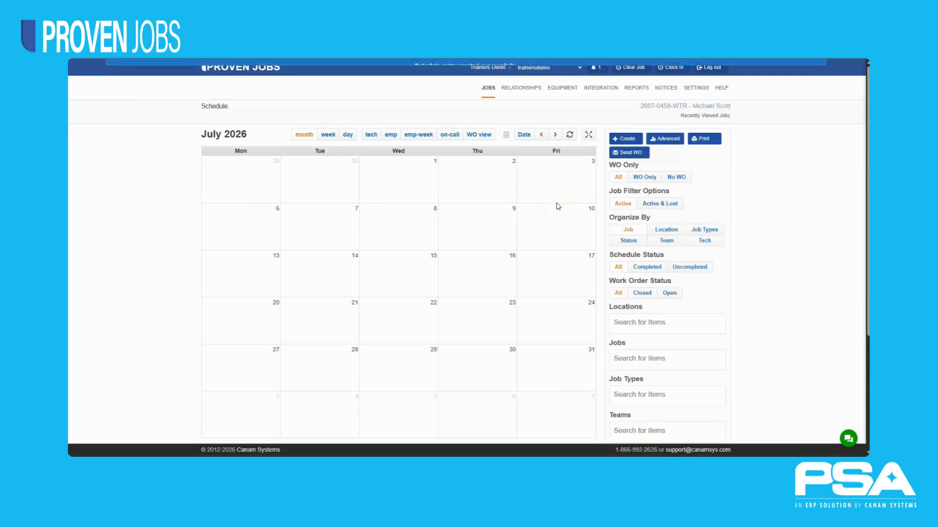
Step: Review the appointments in the job's own schedule list and open the schedule in the Control Center
click(667, 108)
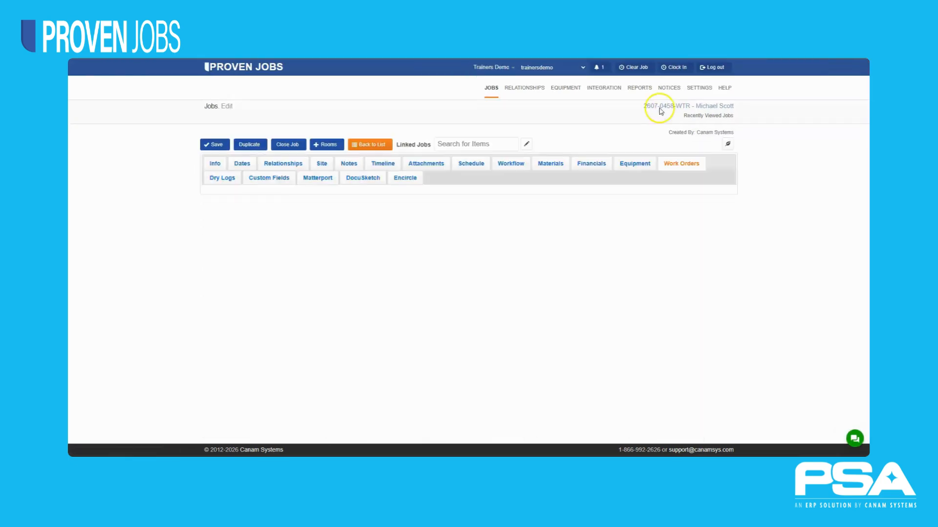
click(477, 161)
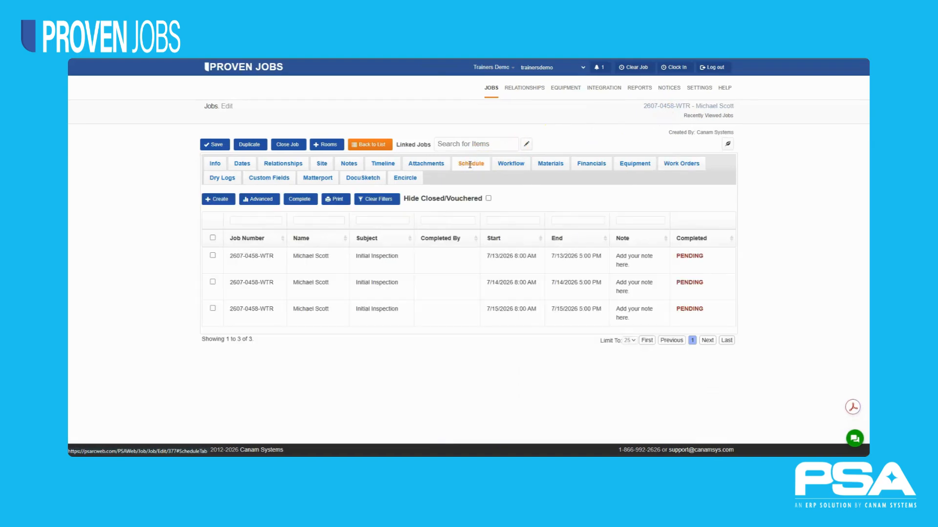
mouse_move(492, 93)
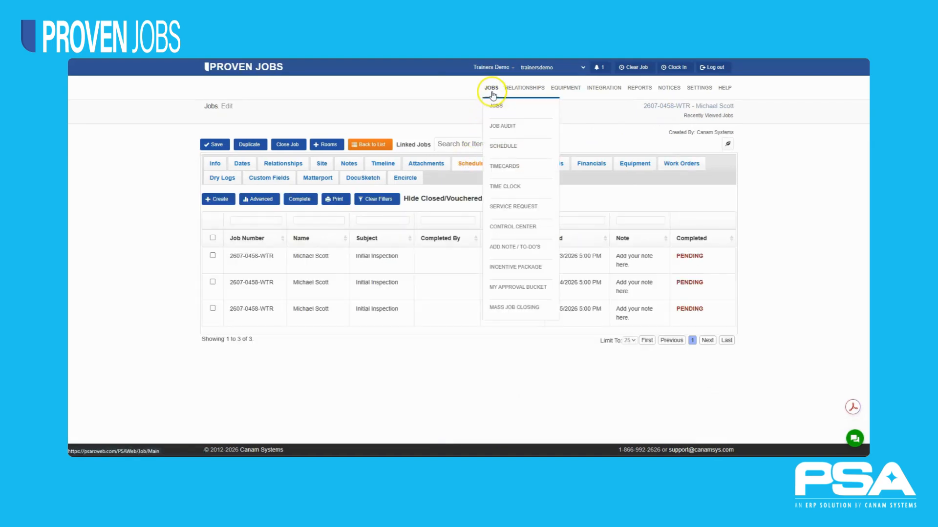
click(504, 227)
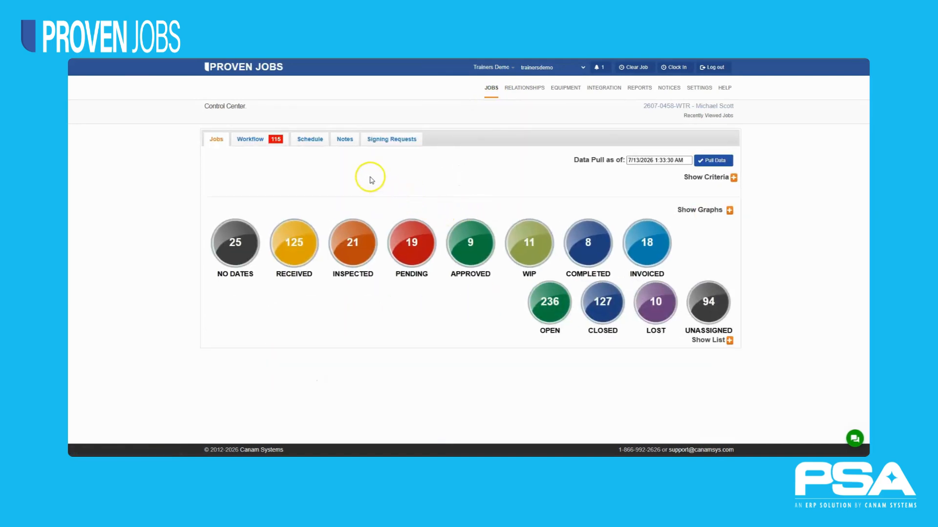
click(316, 143)
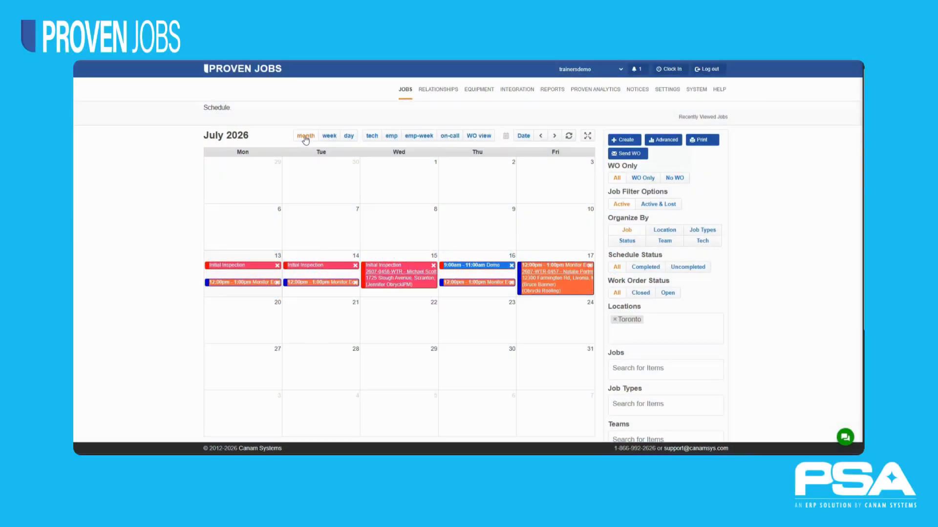
Step: View the main schedule by week, by day and by technician
click(330, 137)
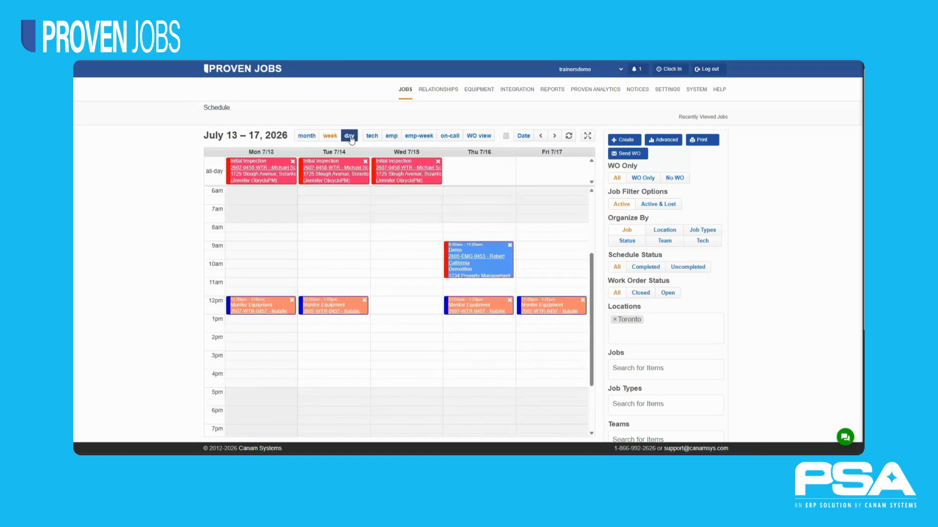
click(350, 137)
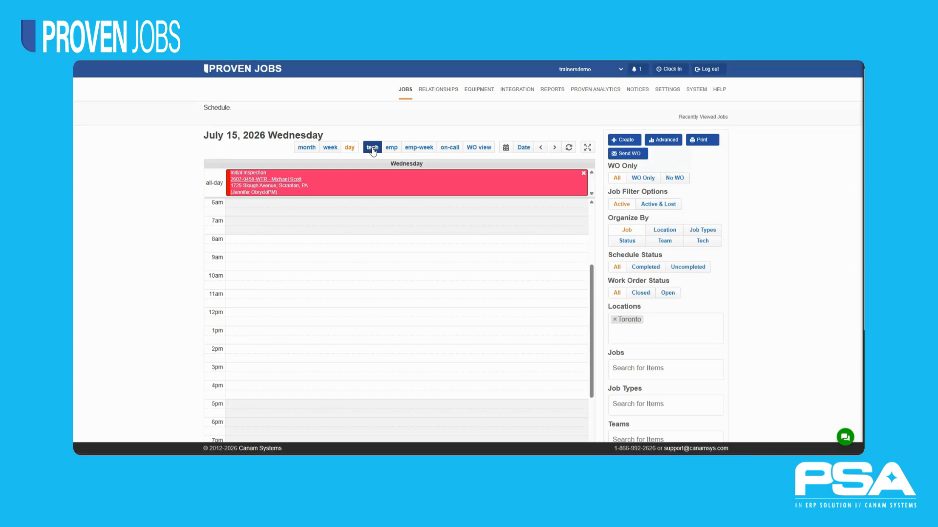
click(372, 148)
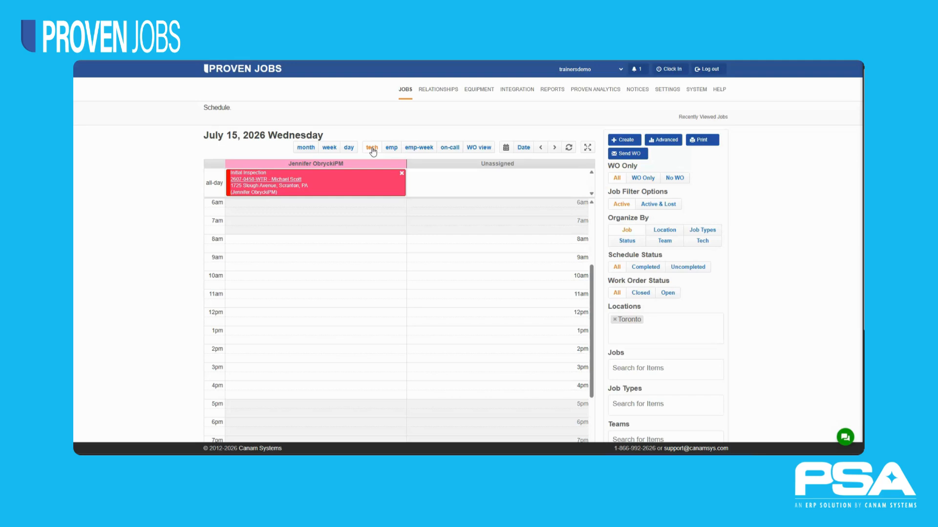
Step: Enable Show All Technicians On Tech Schedule Tab in the user's job schedule settings and save
click(667, 89)
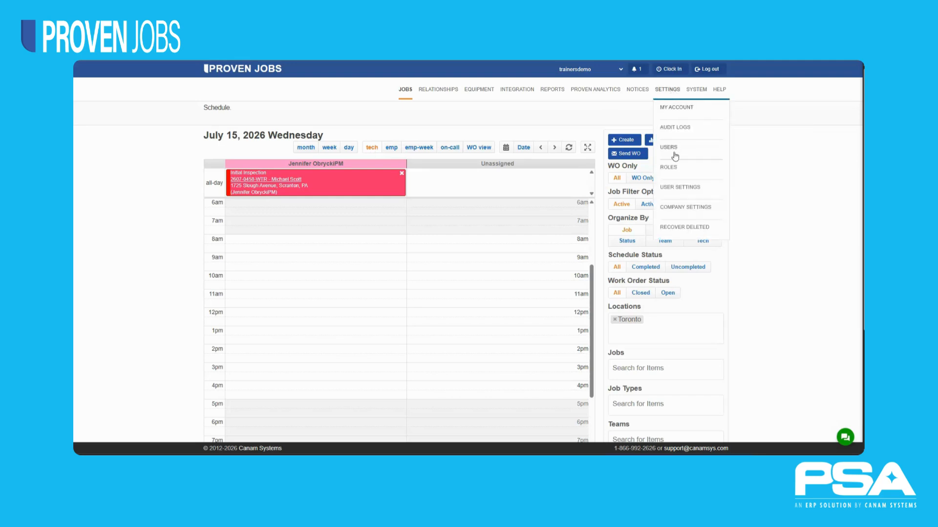
click(679, 187)
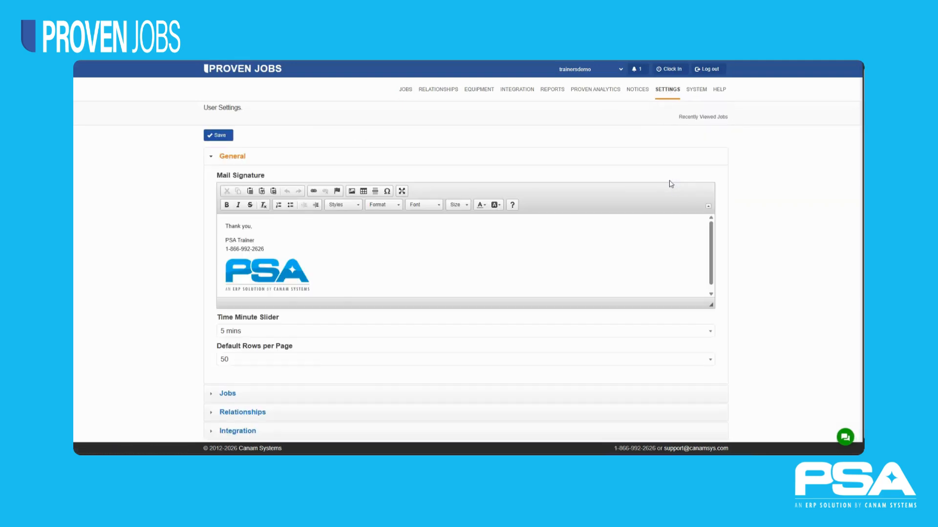
click(253, 397)
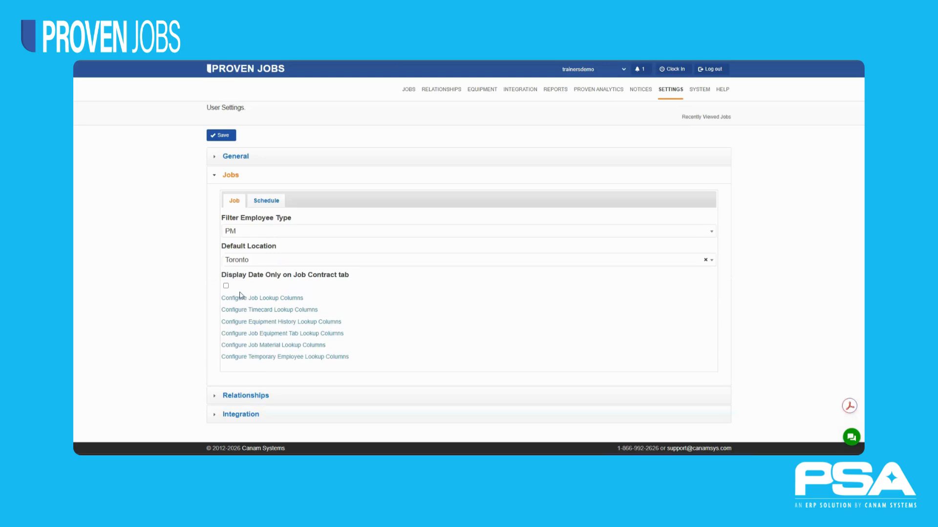
click(269, 202)
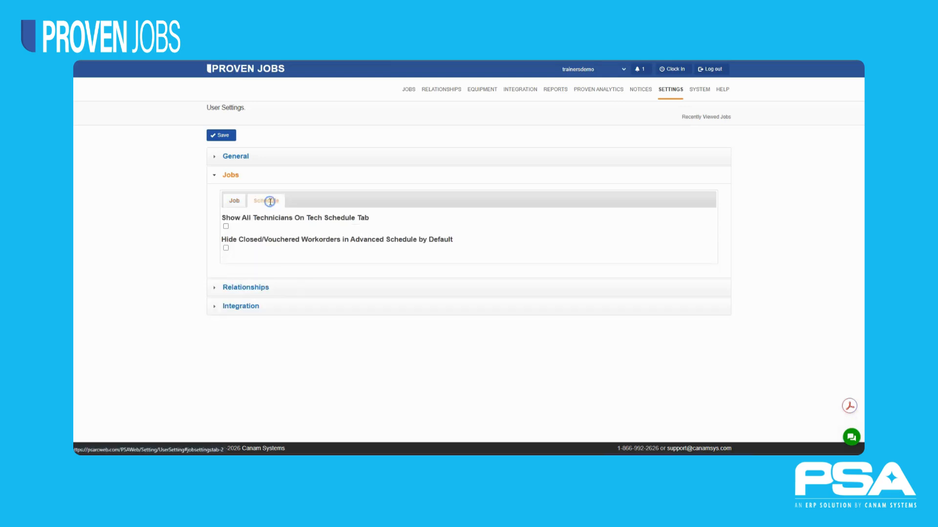
click(226, 227)
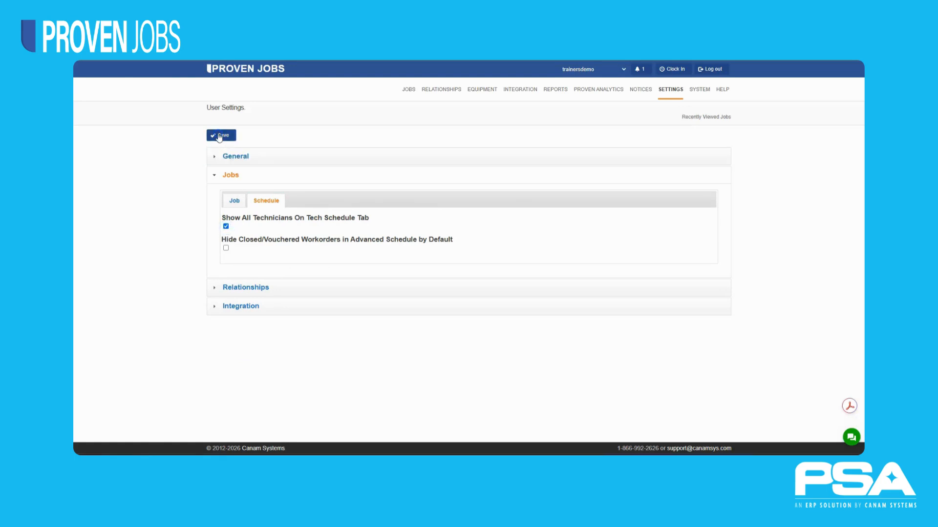
click(220, 136)
Step: Return to the schedule's technician view and move back to Friday, July 10, 2026
click(405, 90)
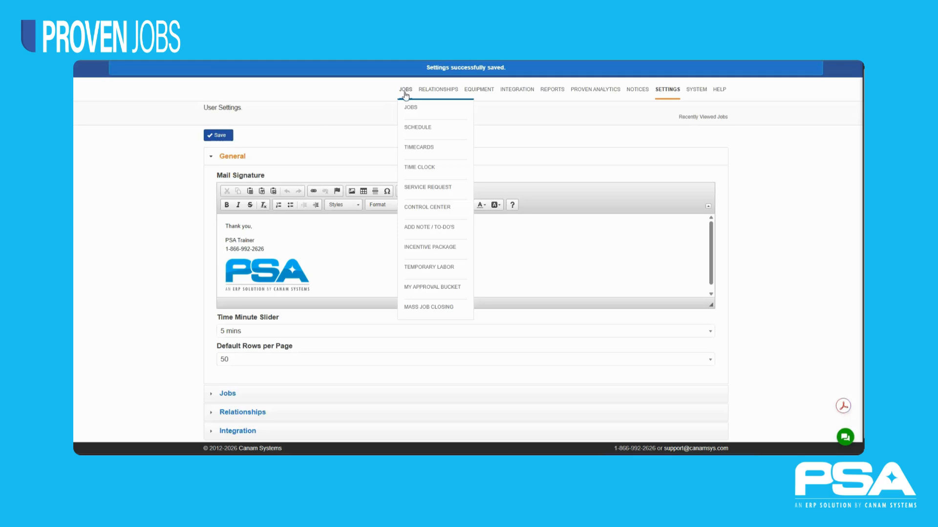
click(418, 127)
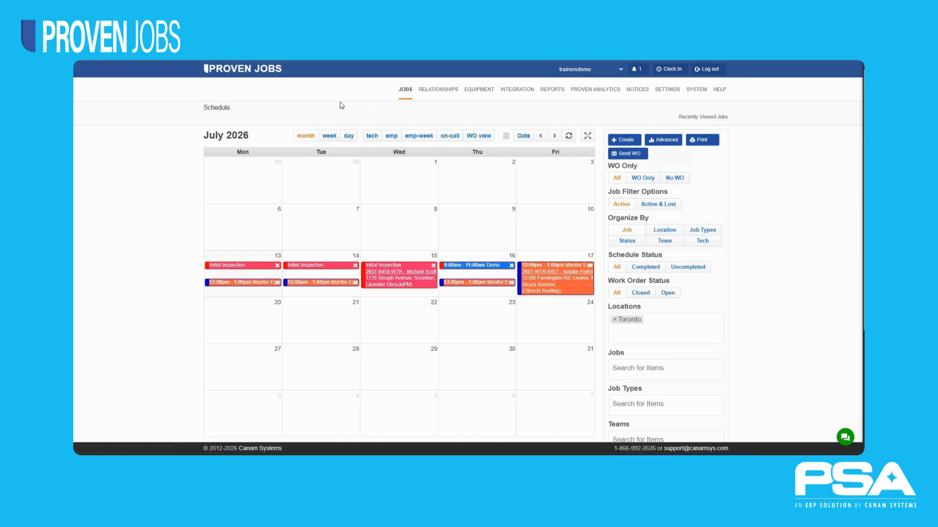
click(372, 137)
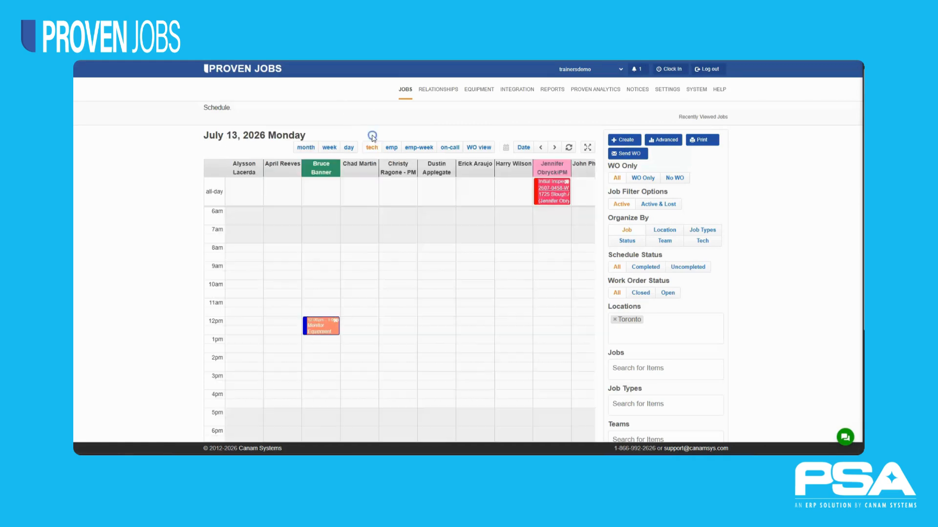
click(543, 151)
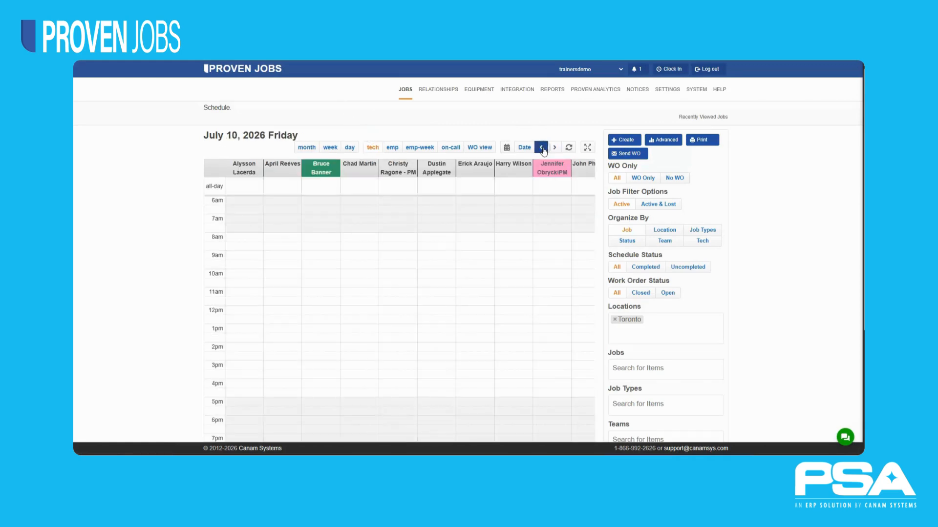
Step: Move the technician schedule forward day by day, pick July 14, 2026 from the date picker, and return to today's date, July 13
click(555, 149)
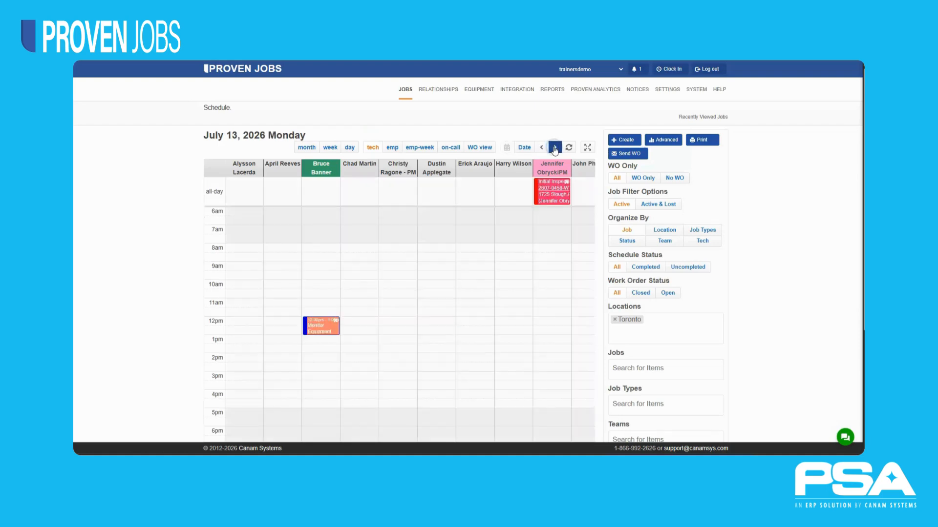
click(555, 149)
click(525, 148)
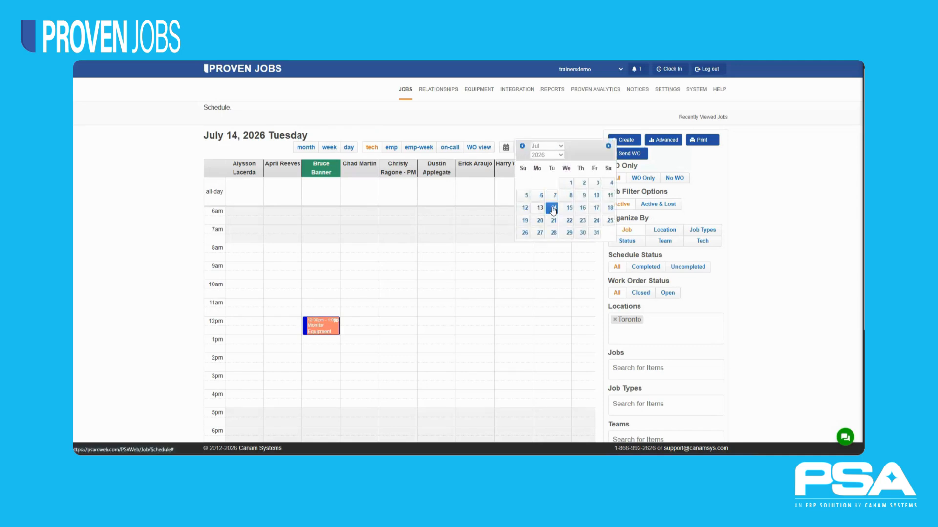
click(553, 209)
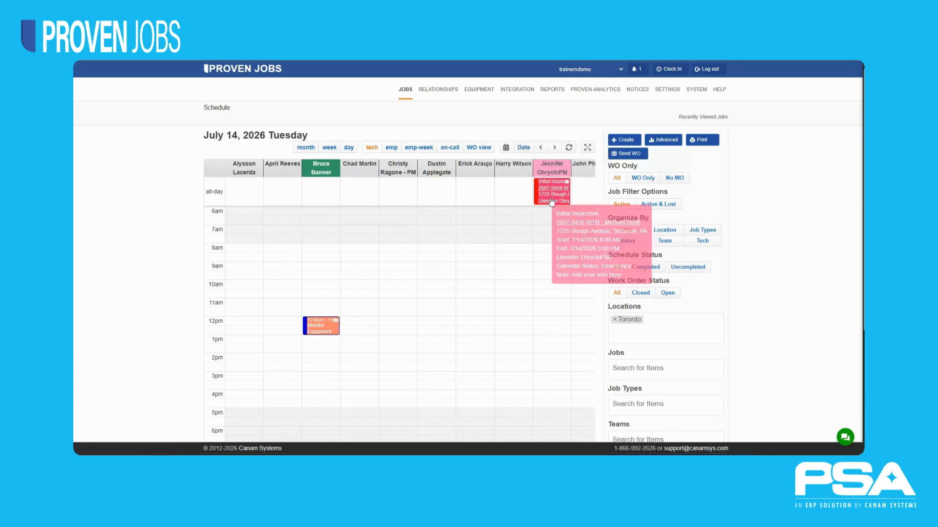
click(506, 147)
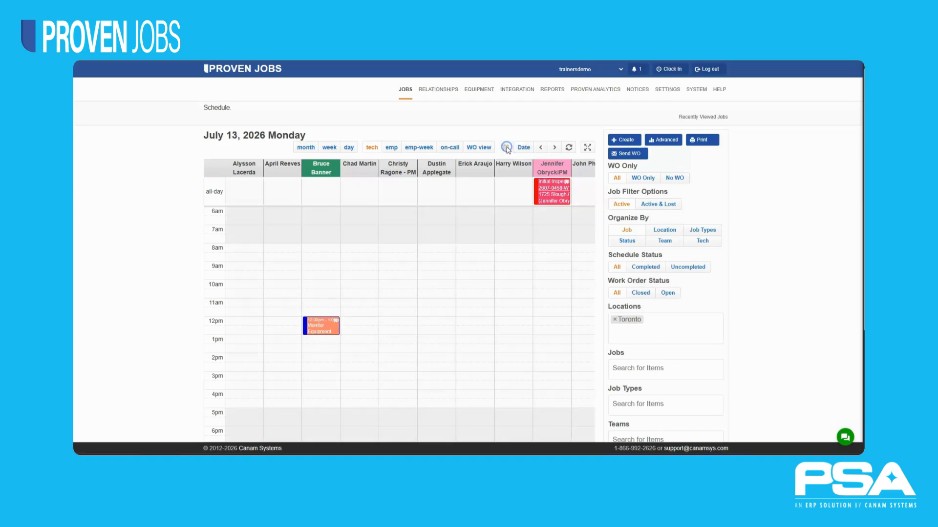
Step: View the schedule by employee for the day, by employee for the week, and by on-call staff
click(393, 147)
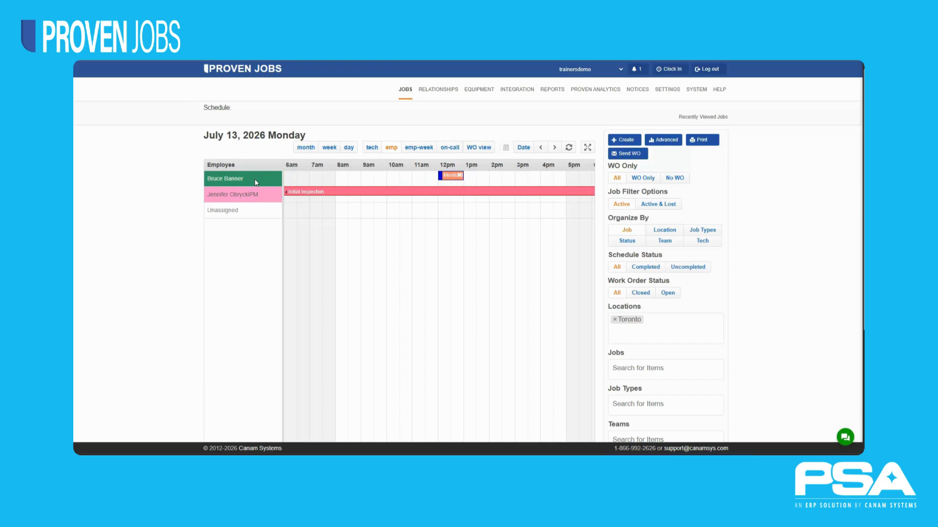
click(419, 147)
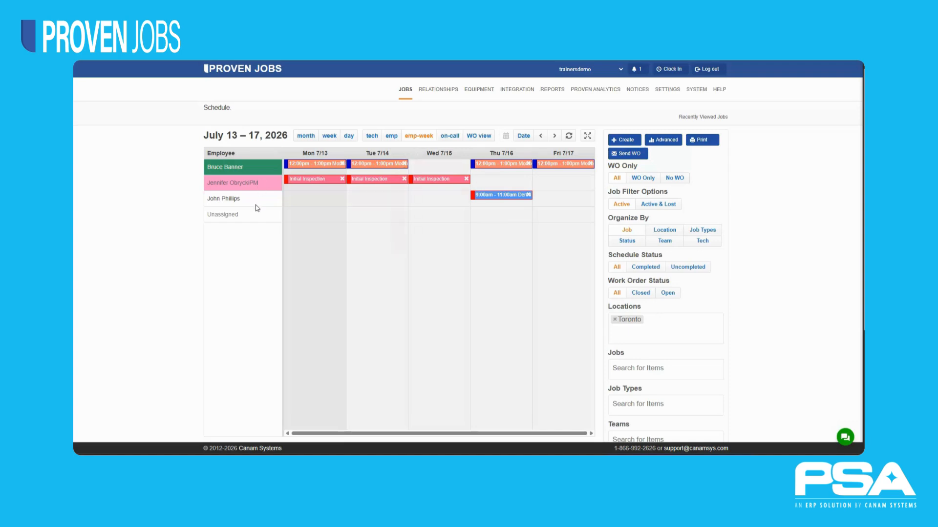
click(449, 138)
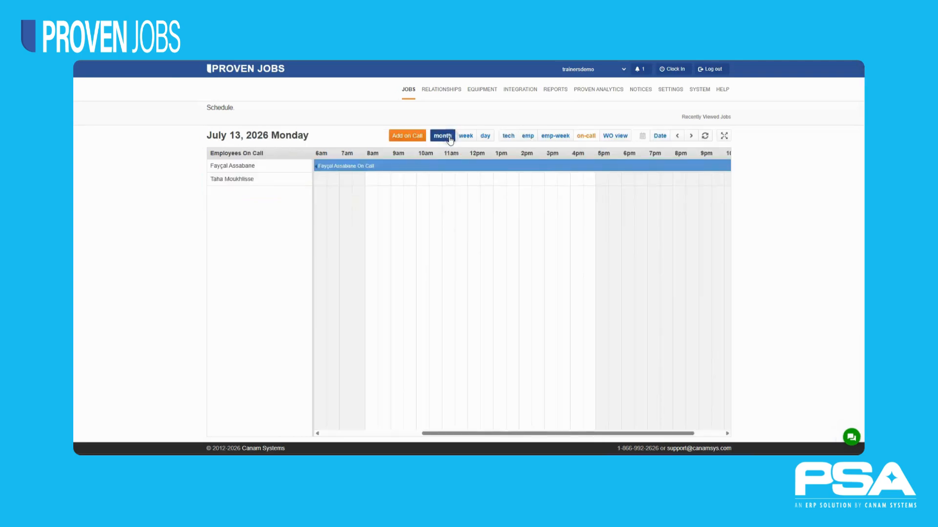
Step: Open the form for adding an on-call recurrence, view its contact choices, and close it without saving
click(406, 136)
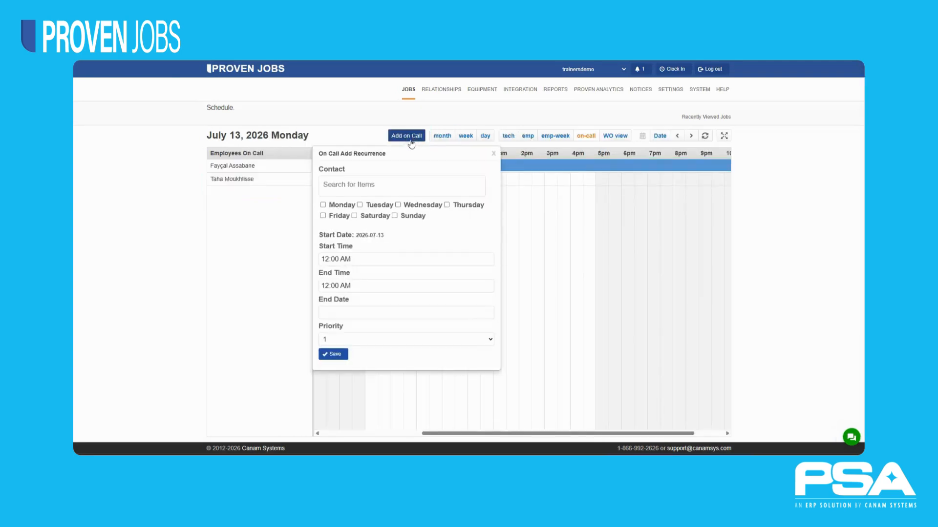
click(373, 183)
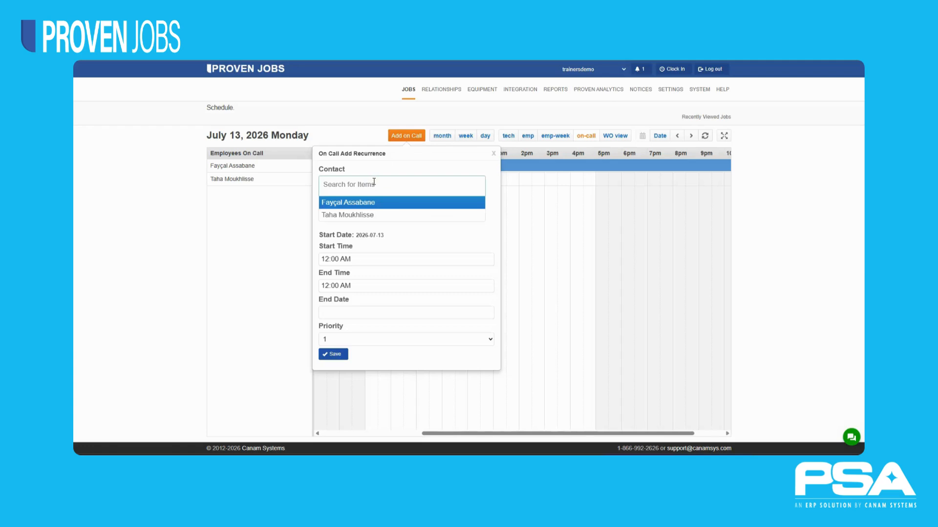
click(492, 154)
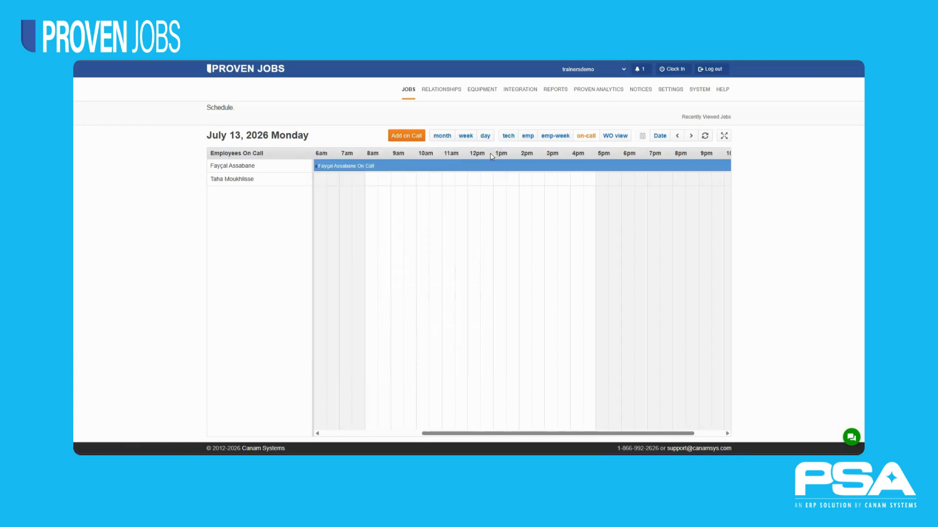
Step: In the work order view, try assigning unscheduled WO-0150 to the sixth technician at 9:00 AM on July 13, and discard the appointment
click(617, 137)
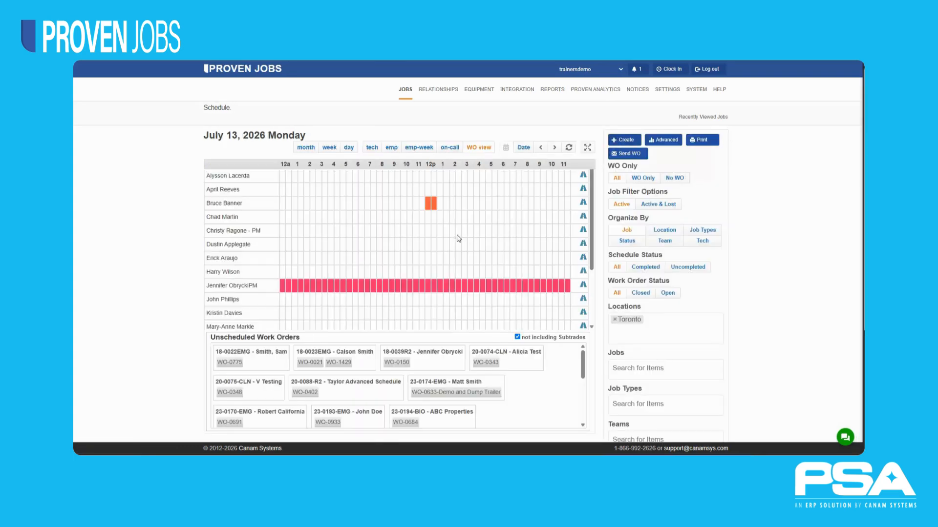
drag(397, 362, 403, 251)
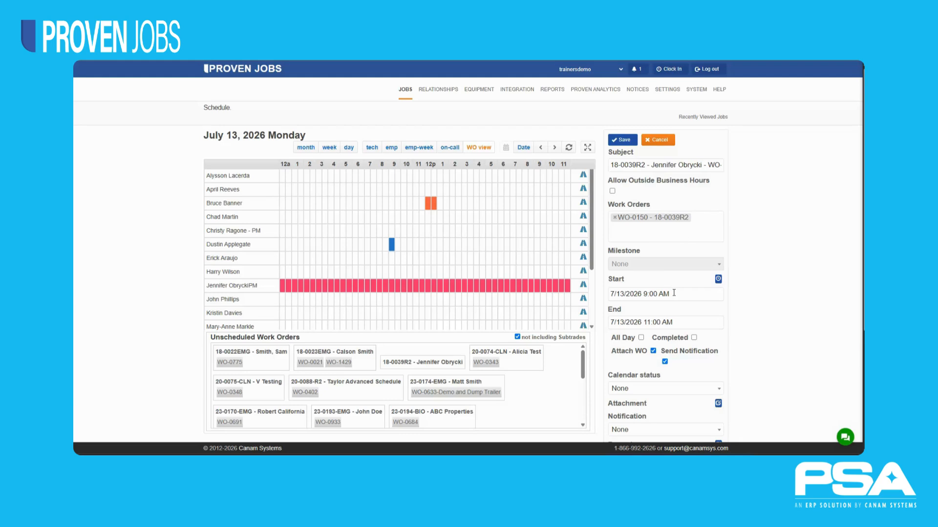
click(569, 148)
click(654, 140)
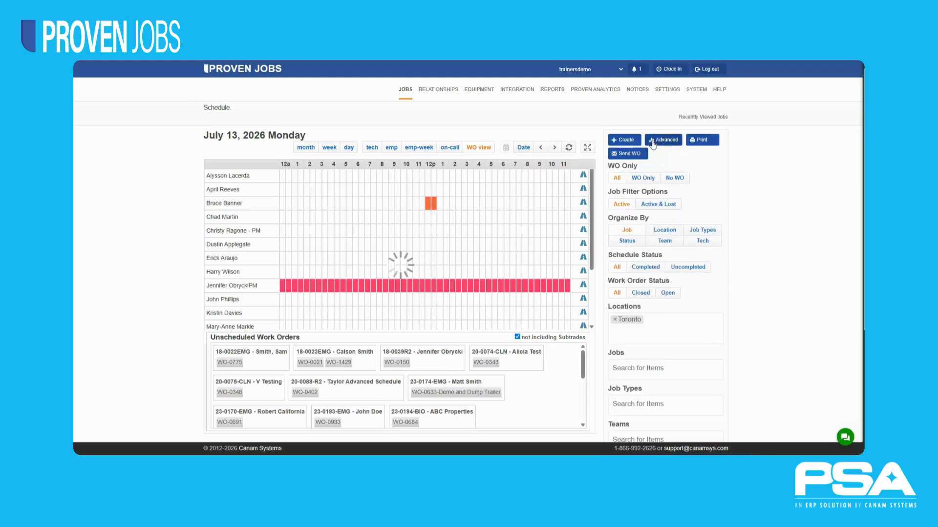
Step: Expand the schedule to full screen and show it by technician
click(588, 149)
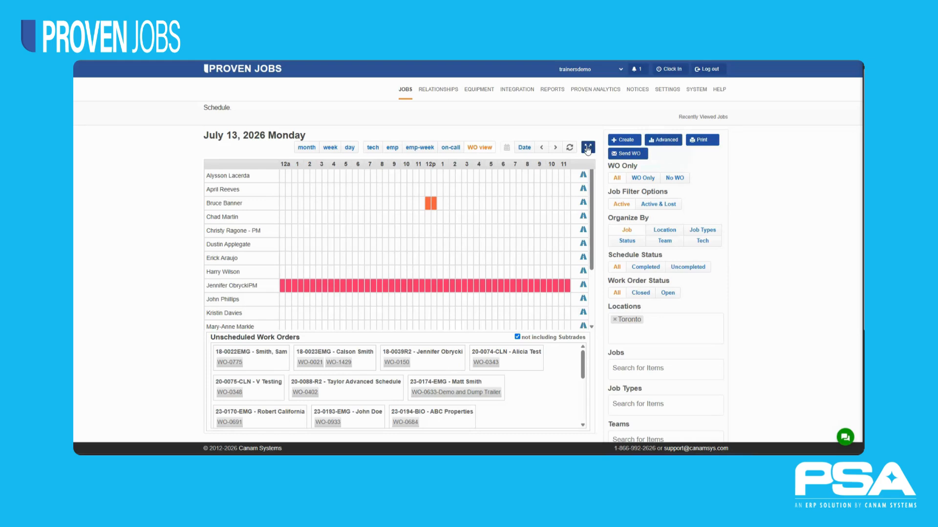
click(588, 148)
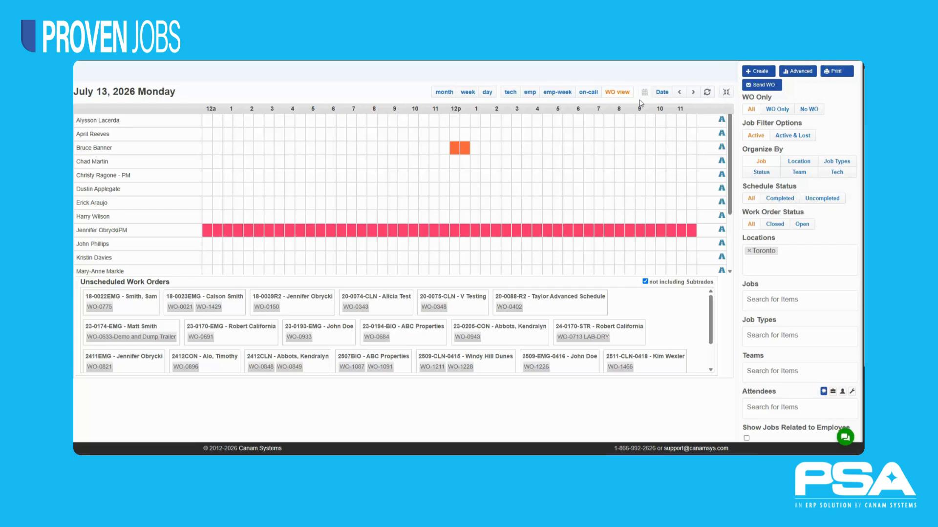
click(512, 93)
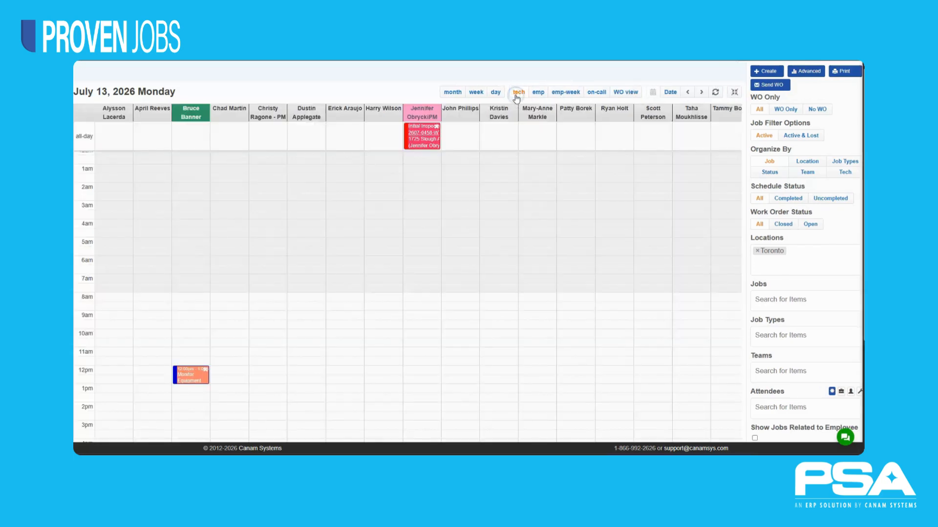